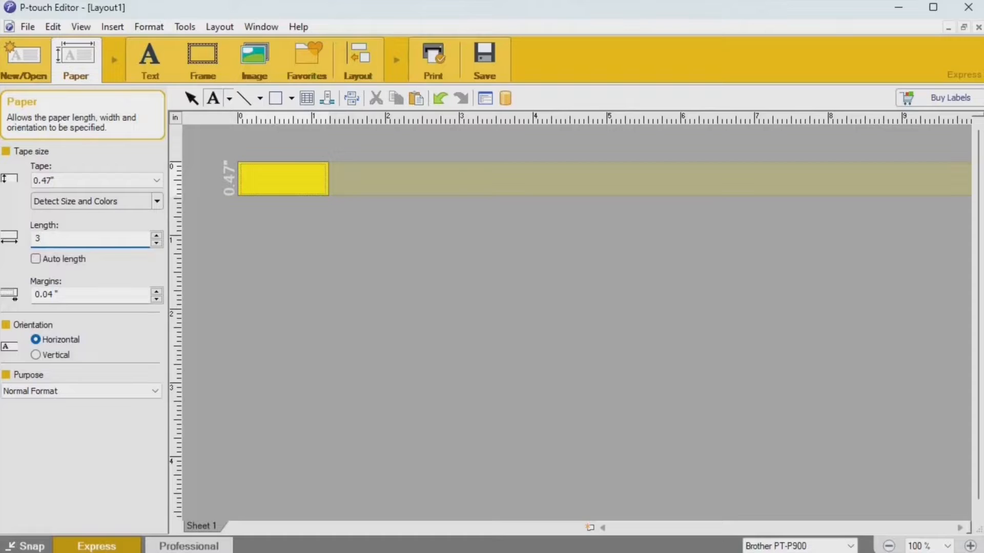
Set the label length to 3 inches and add the text "Ivy's Spooky Dip" in a frame starting slightly inside the label's left edge.
key(Return)
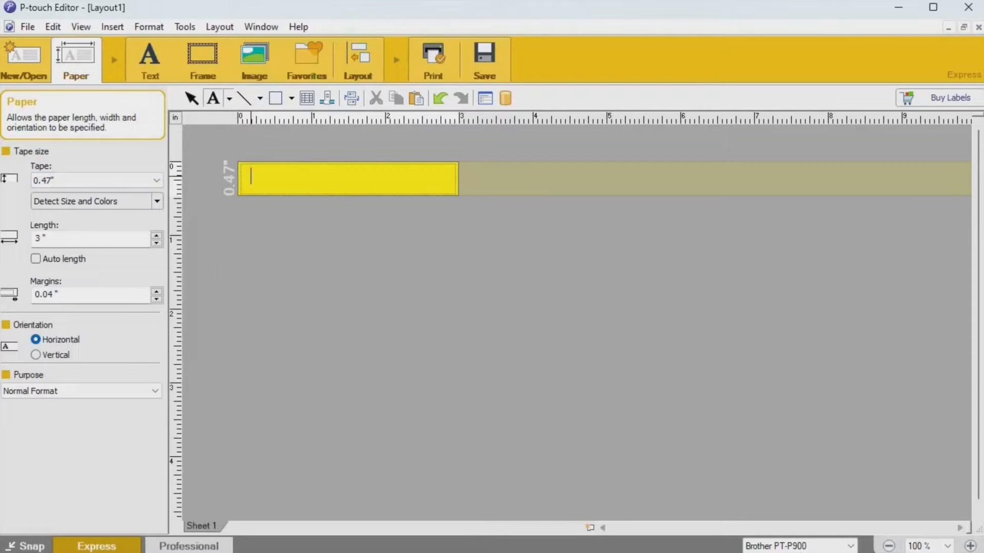
click(150, 59)
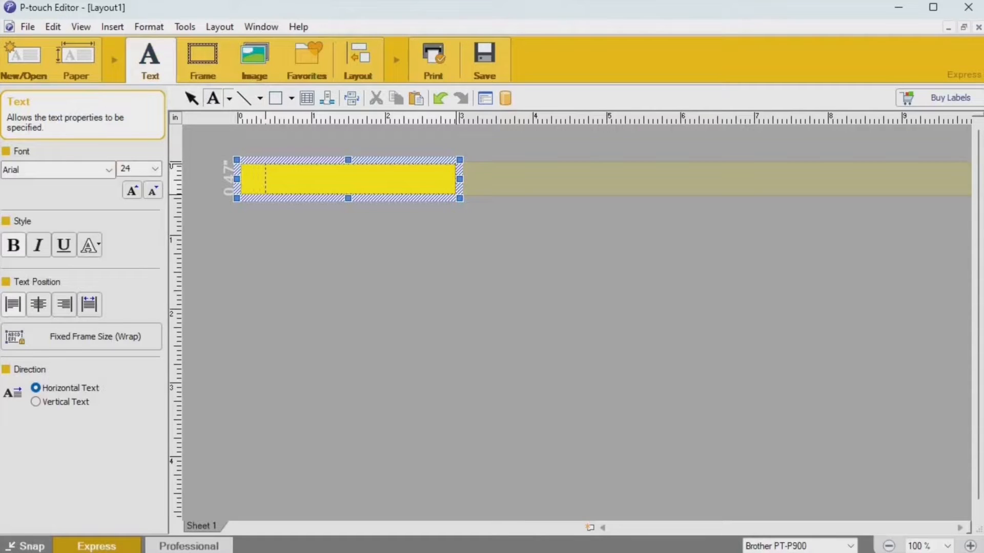
drag(236, 180, 246, 180)
text(Ivy's Spooky Dip)
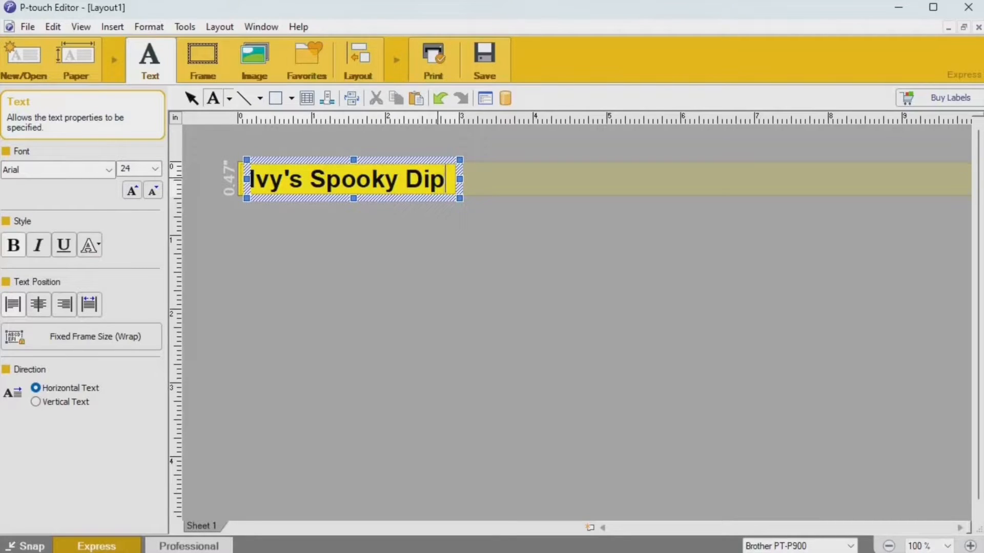
Try the Bermuda Script and Brush Script MT fonts on the whole label text.
key(shift+Left)
key(shift+Left)
key(shift+Left)
key(shift+Left)
key(shift+Left)
key(shift+Left)
key(shift+Left)
key(shift+Left)
key(shift+Left)
key(shift+Left)
key(shift+Left)
key(shift+Left)
key(shift+Left)
key(shift+Left)
key(shift+Left)
key(shift+Left)
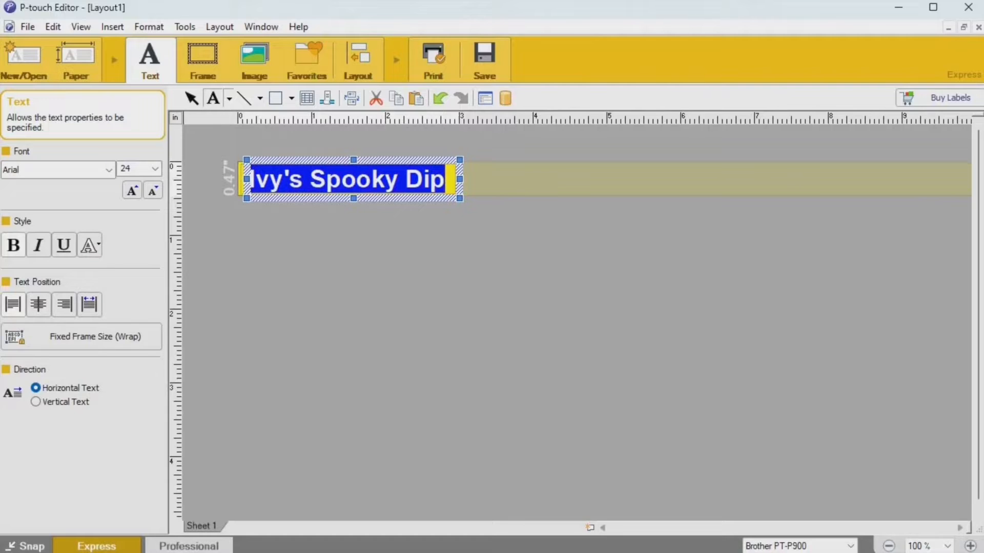
click(109, 169)
key(Down)
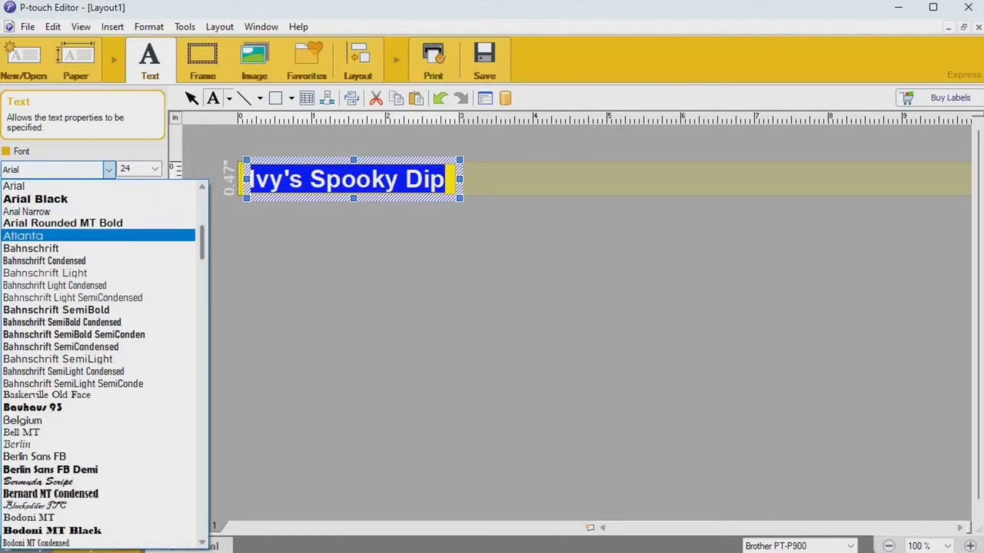
scroll(99, 363, down, 5)
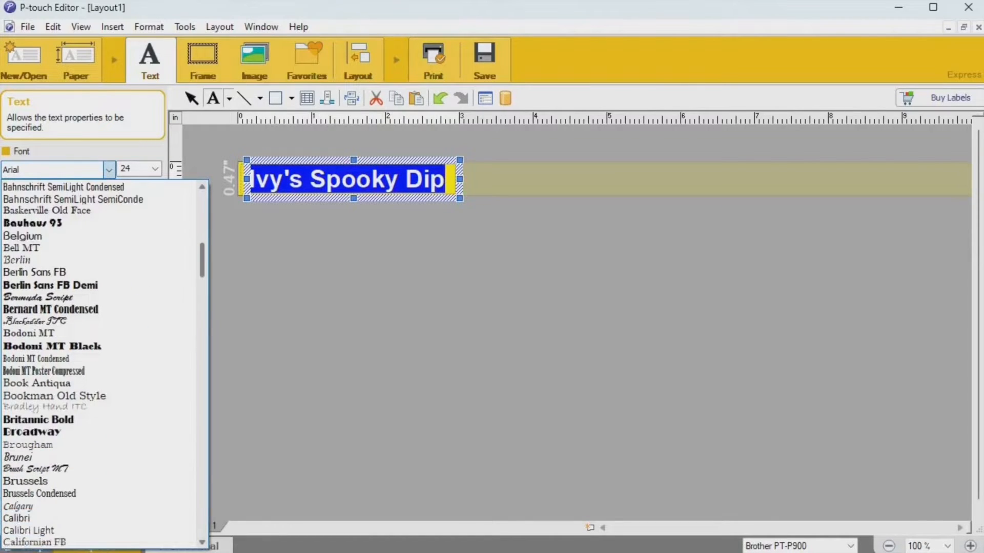
click(38, 284)
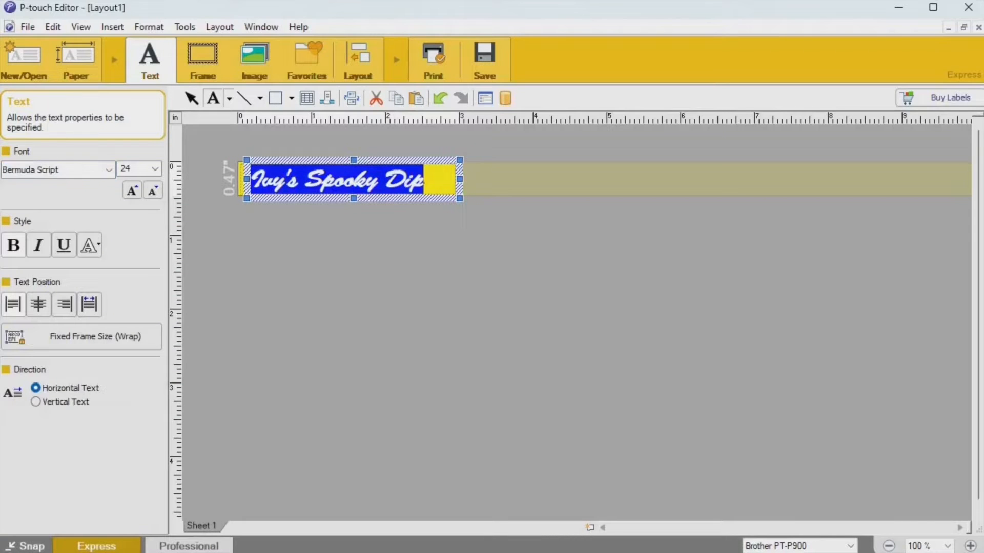
click(109, 169)
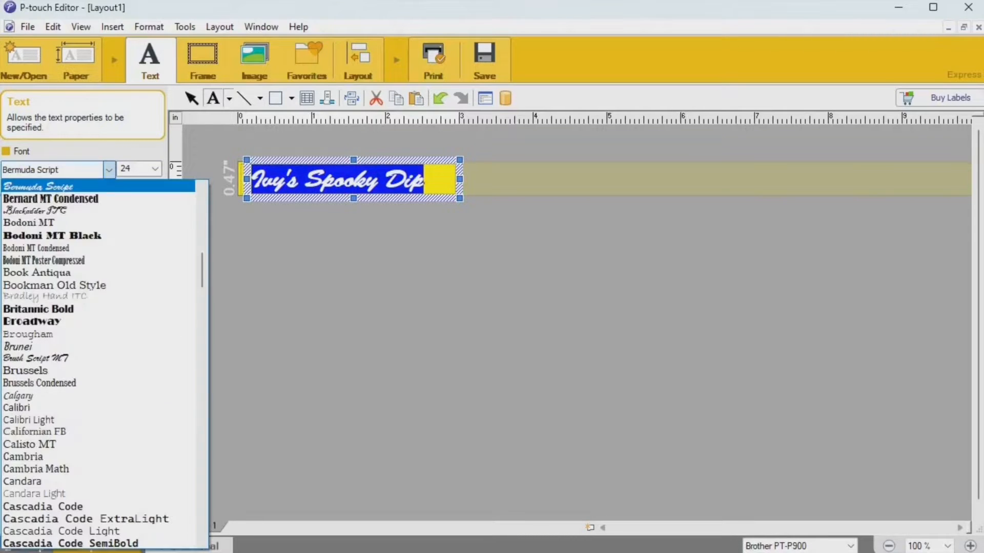
click(30, 357)
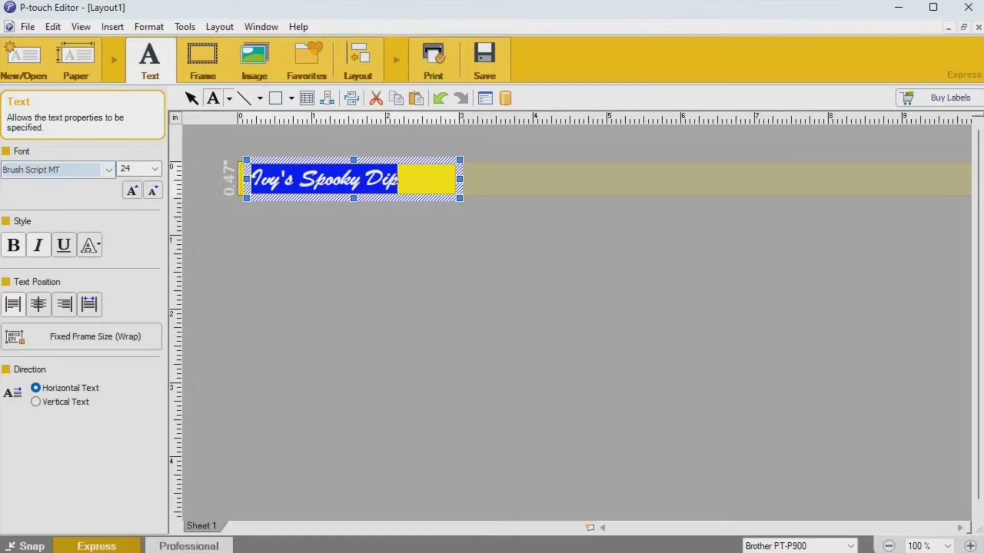
Set the font of the whole label text to Gill Sans MT.
click(109, 169)
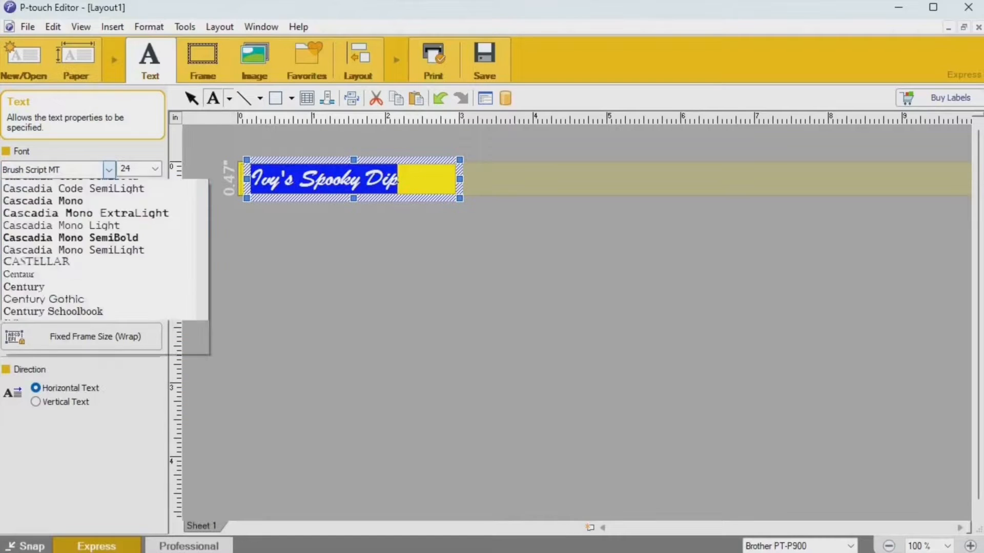
scroll(99, 364, down, 15)
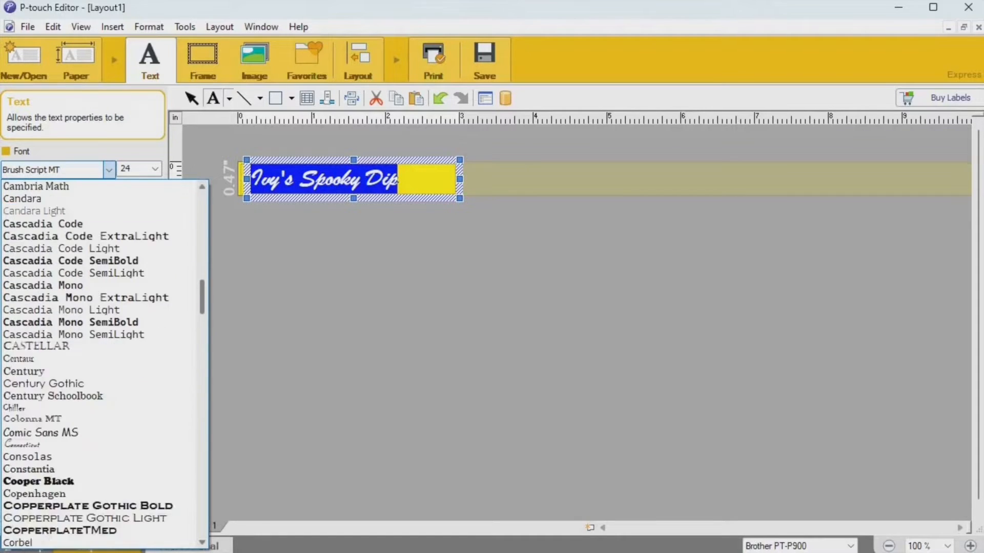
scroll(98, 364, down, 5)
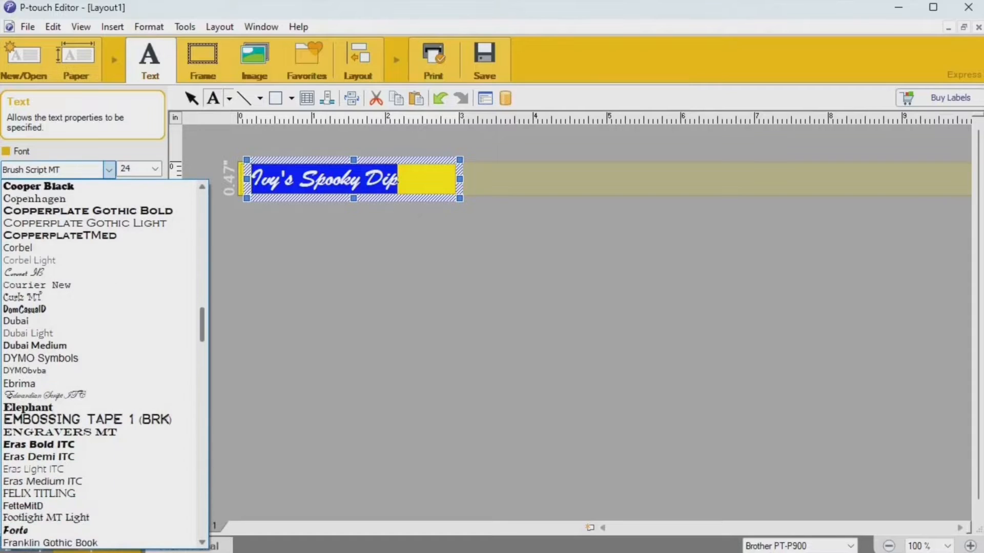
scroll(98, 363, down, 2)
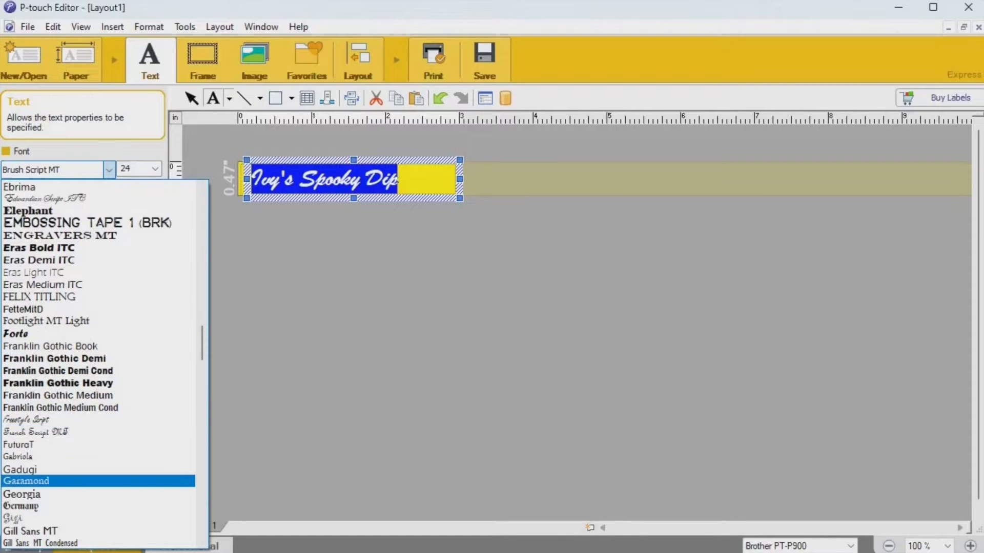
click(51, 531)
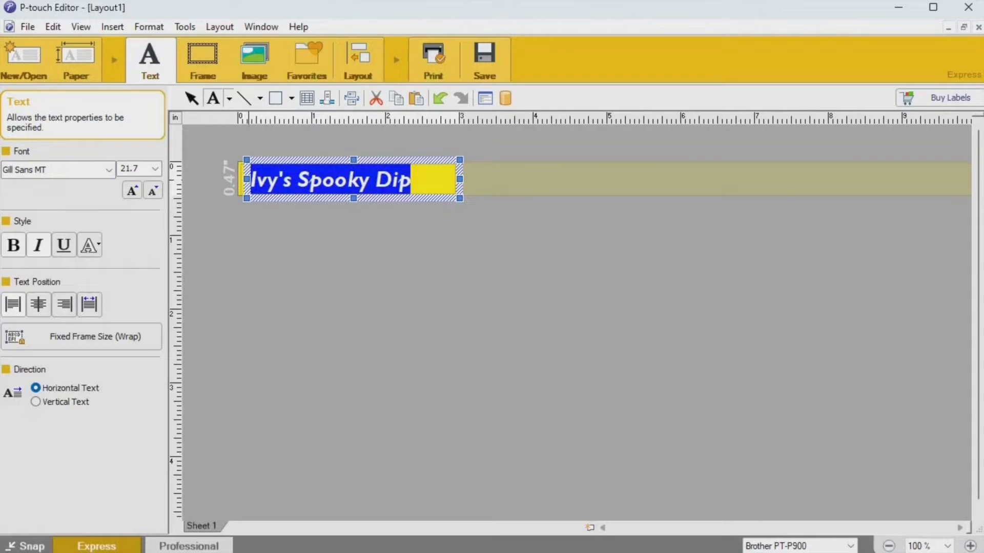
Shorten the text frame so it starts about 0.5 inch from the label's left edge, and centre the text in it.
drag(246, 179, 275, 180)
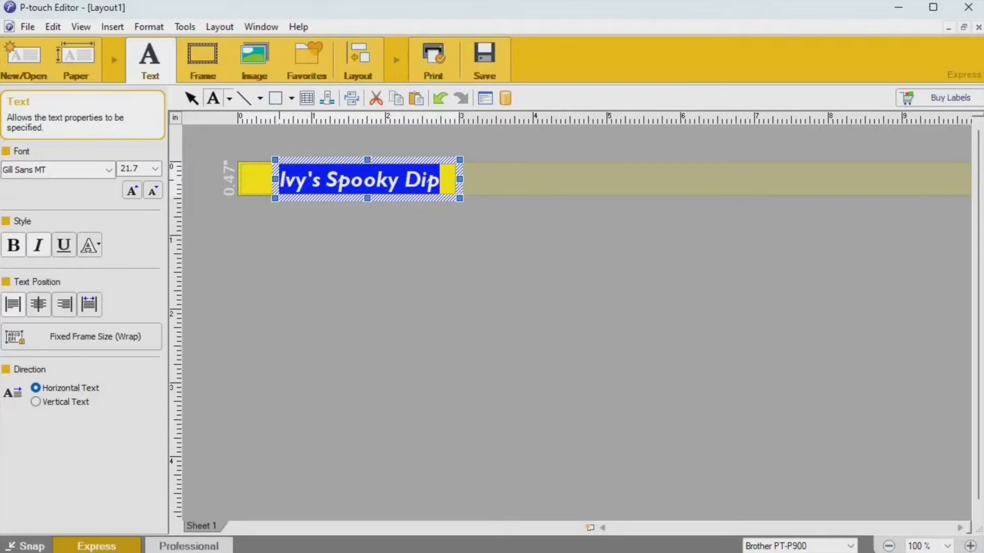
click(38, 304)
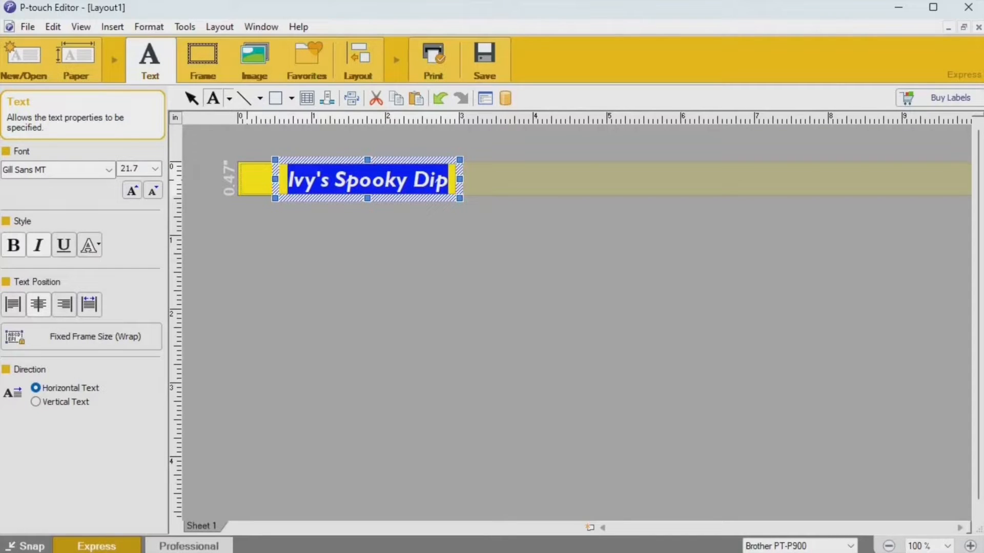
click(245, 180)
Insert the bat, clip art 29 from the DP_Seasons category, in the space before the text.
click(112, 26)
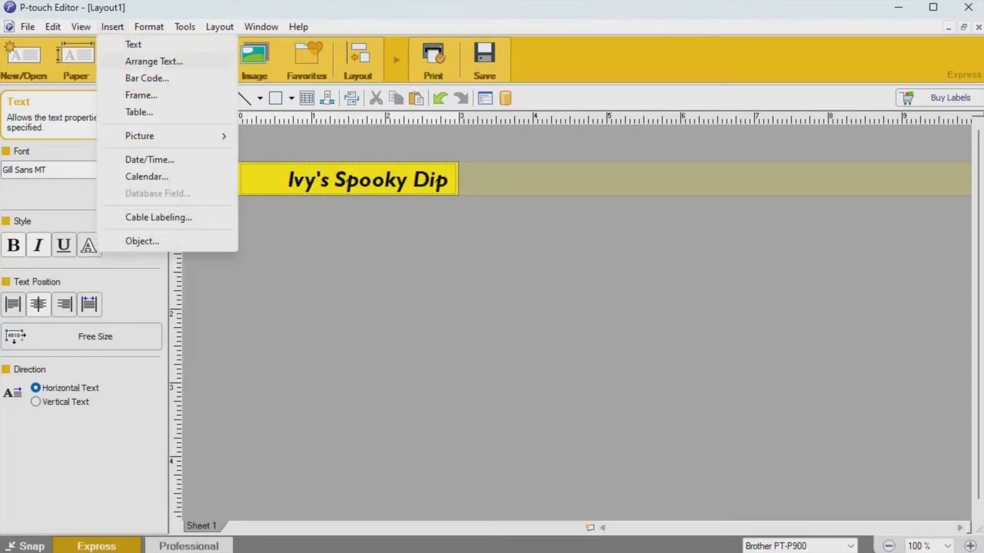
mouse_move(153, 136)
click(282, 176)
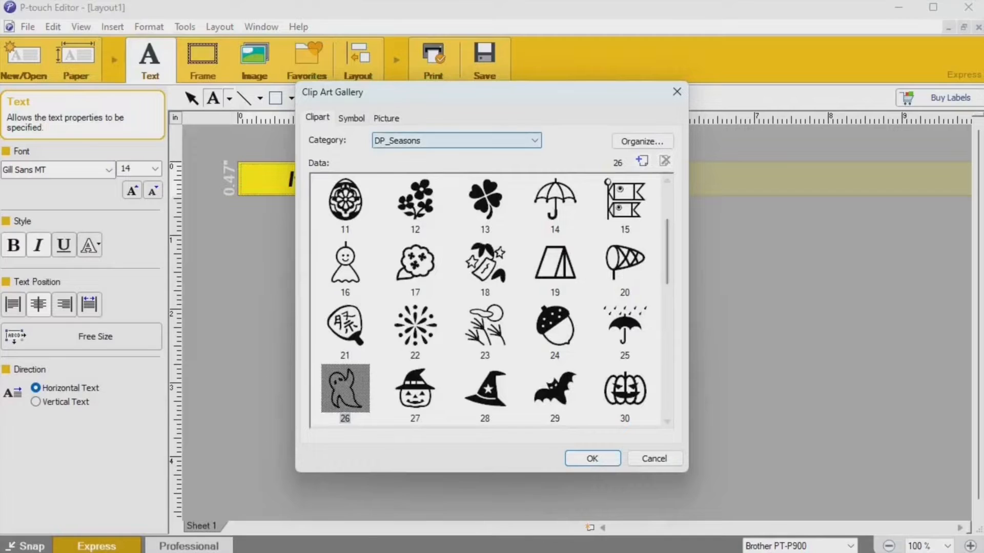
click(534, 141)
key(Escape)
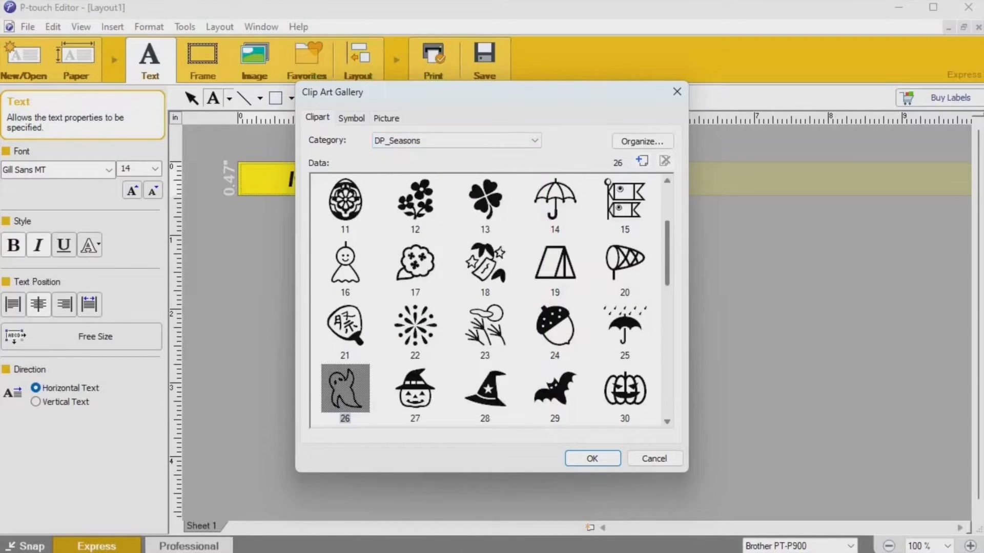
scroll(495, 300, down, 1)
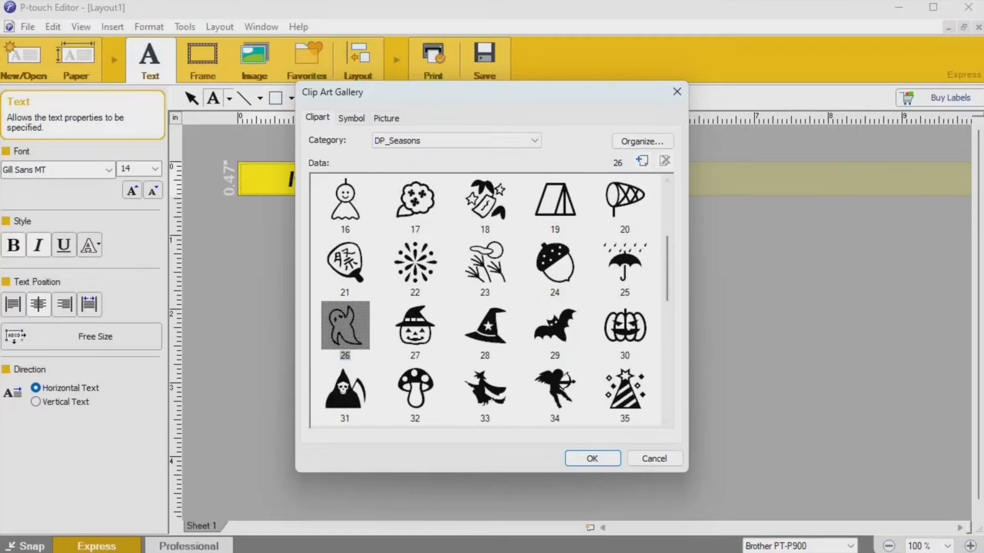
click(415, 327)
click(485, 326)
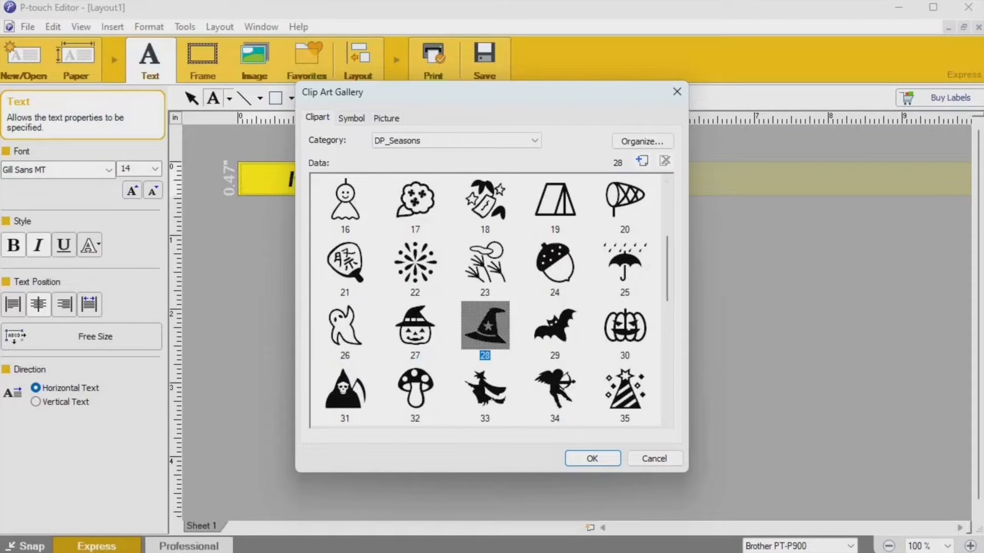
click(555, 326)
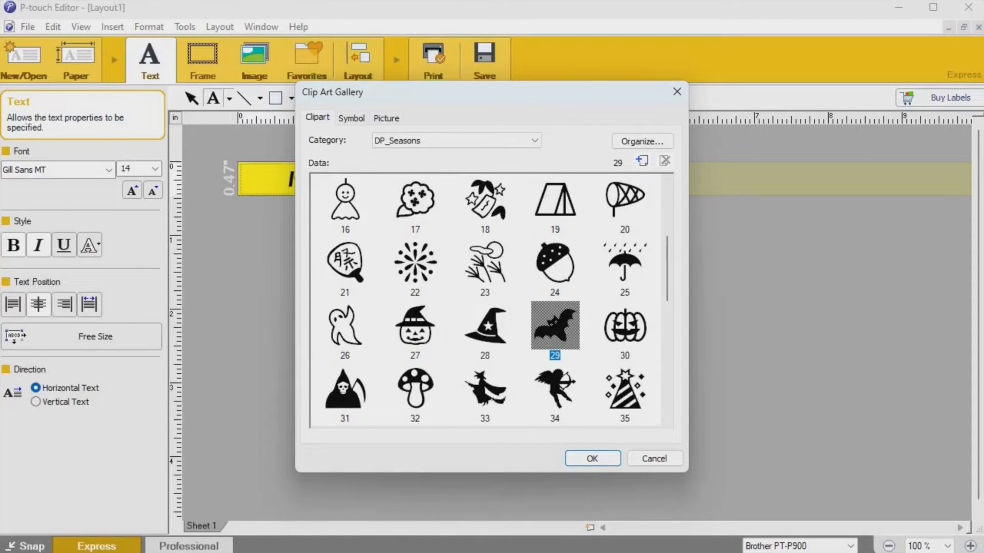
click(583, 458)
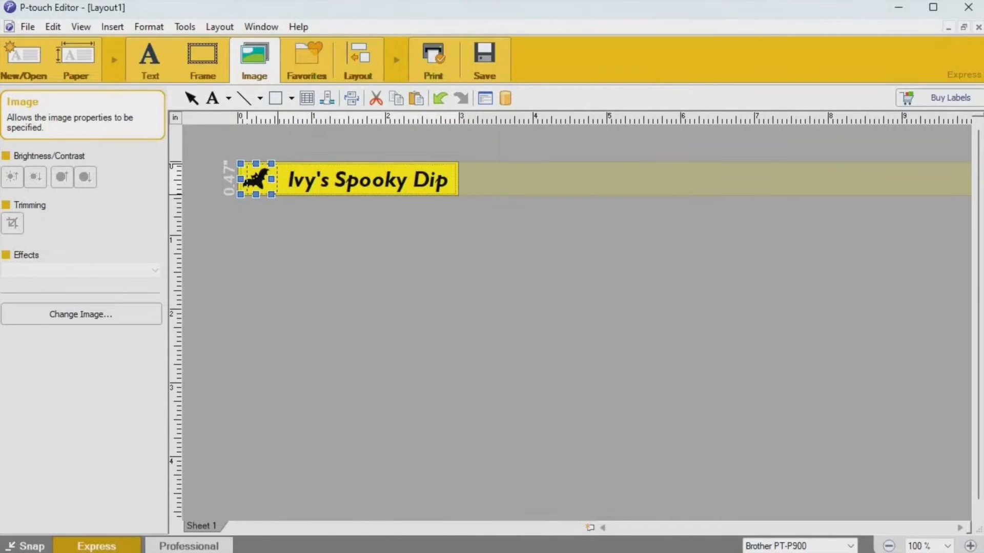
Shift the bat about 0.1 inch to the right and pull the text frame's right edge slightly inward.
drag(253, 178, 260, 178)
click(310, 182)
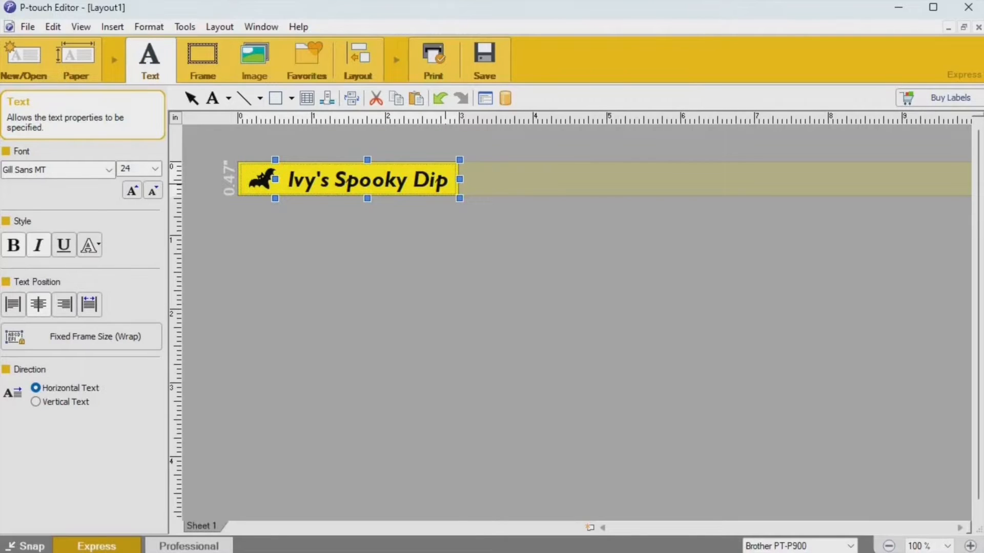
drag(460, 179, 455, 180)
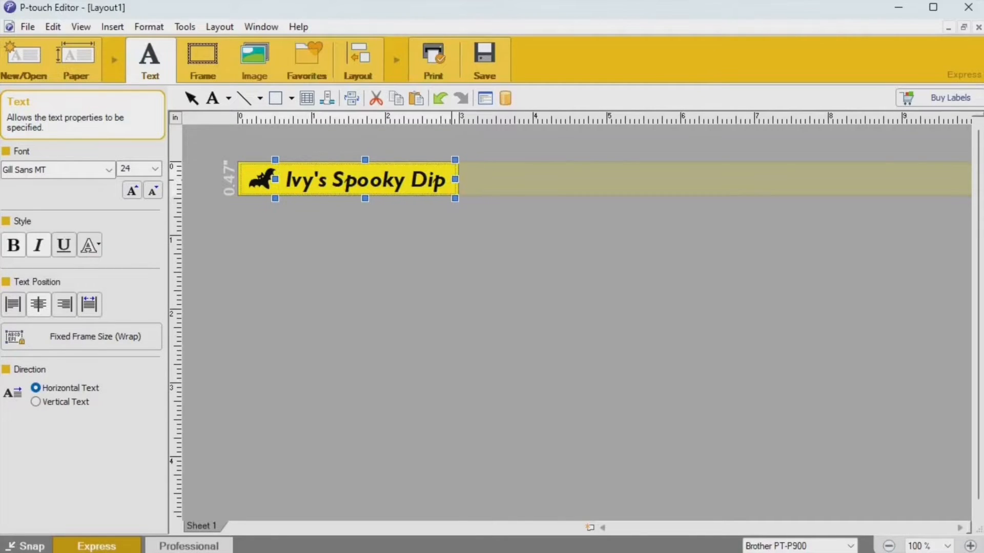
click(413, 209)
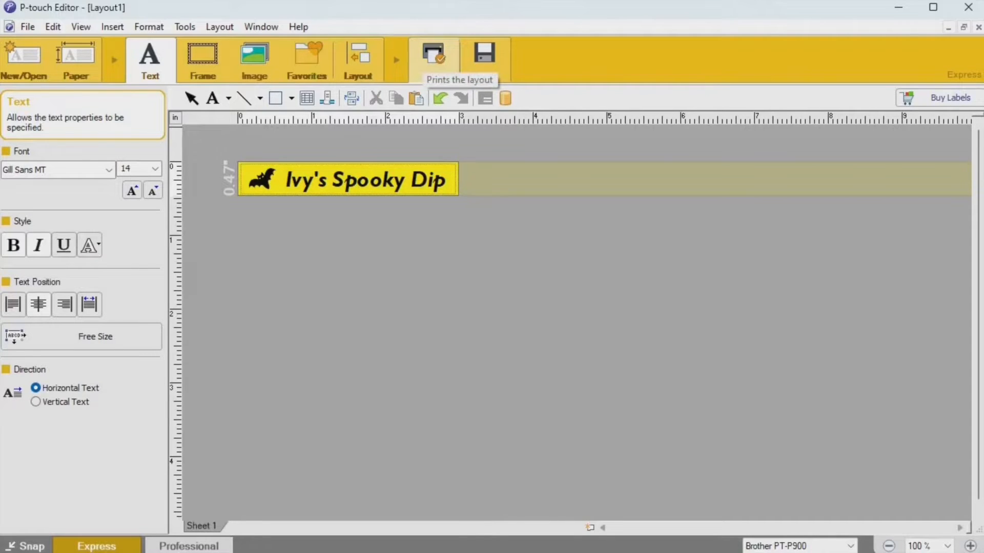
Print the label with the bat image.
click(433, 56)
key(Return)
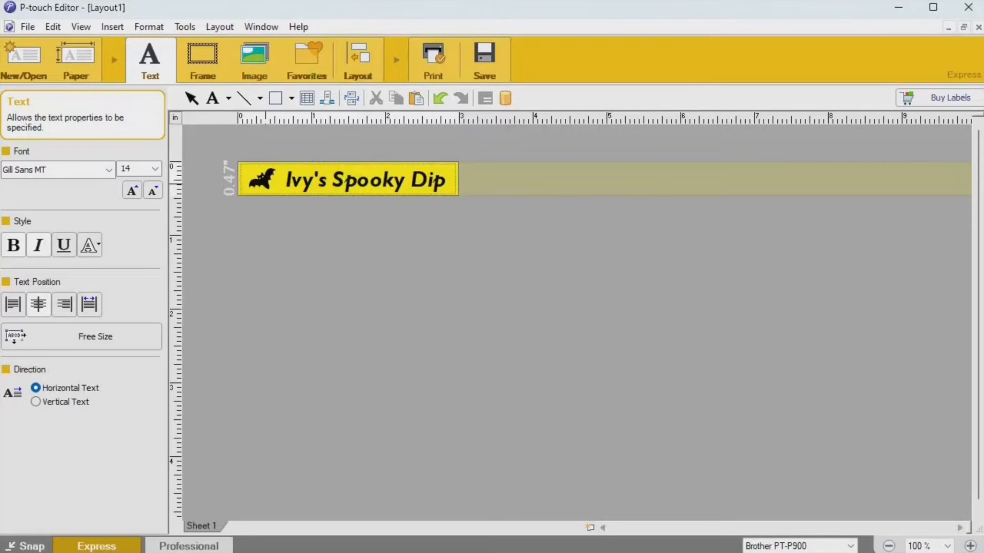
Replace the bat with the ghost, clip art 26 from DP_Seasons, placed slightly inside the label's left edge.
click(265, 184)
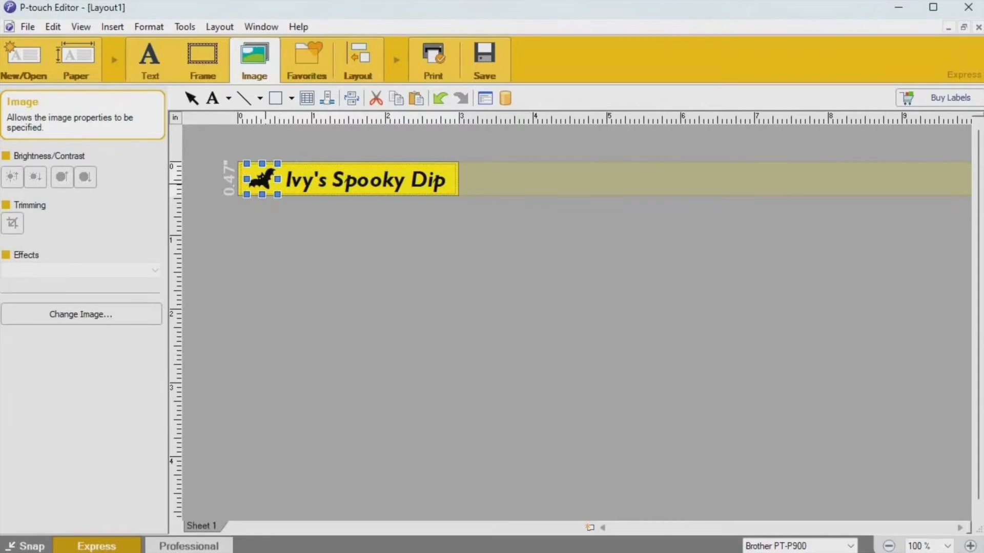
key(Delete)
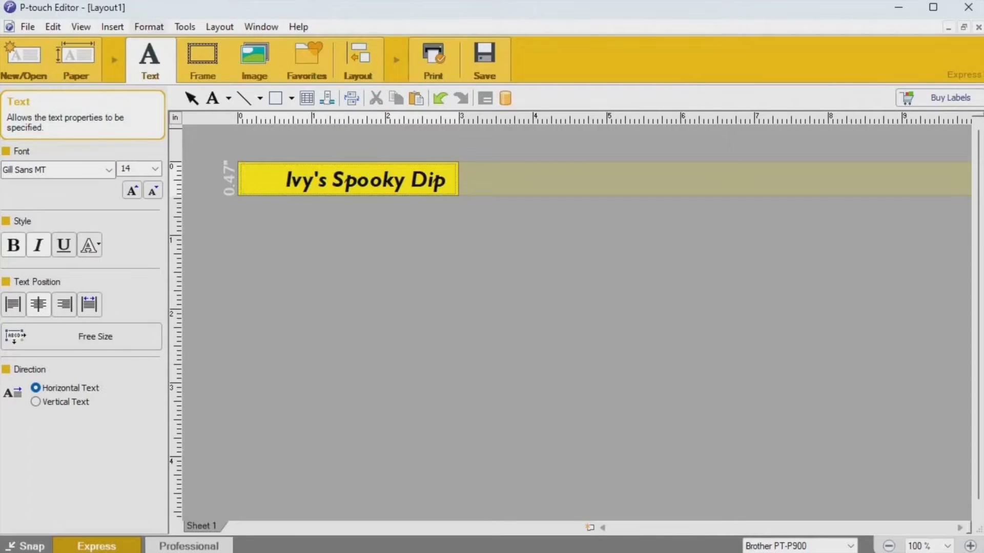
click(112, 27)
mouse_move(154, 136)
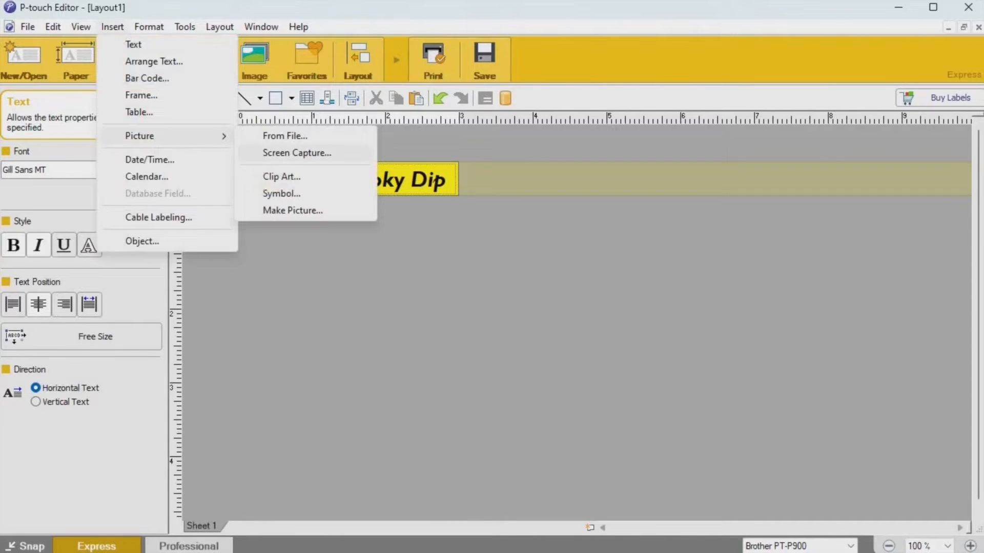
click(281, 177)
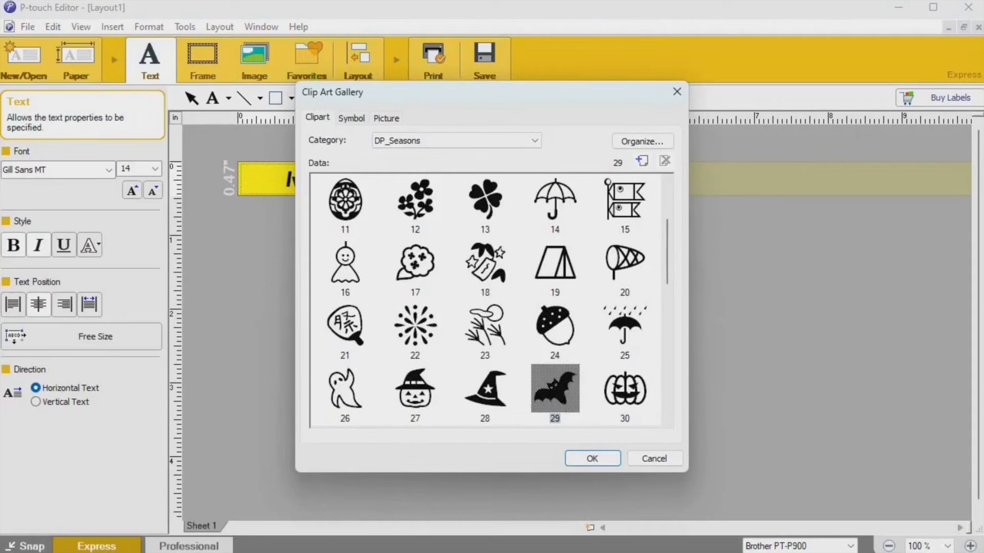
click(345, 389)
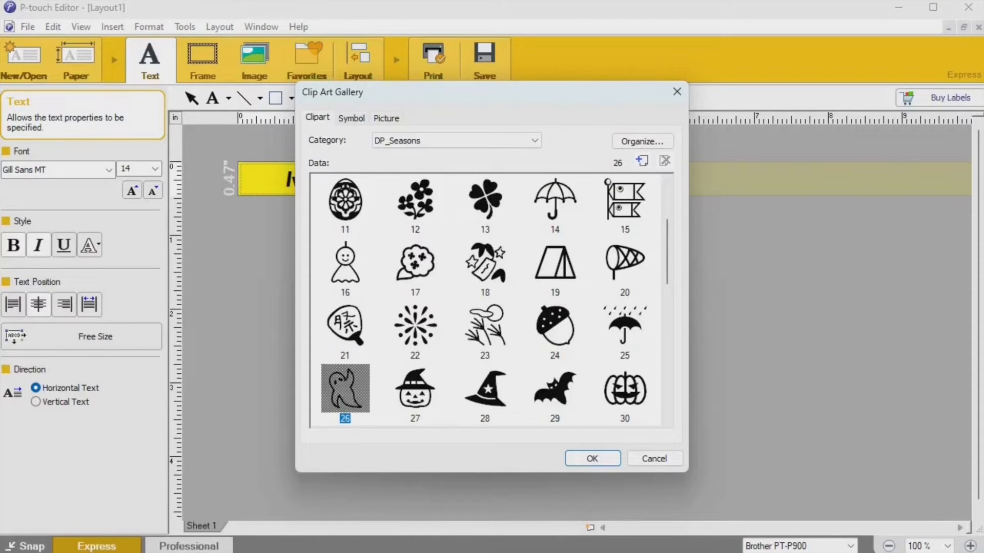
key(Return)
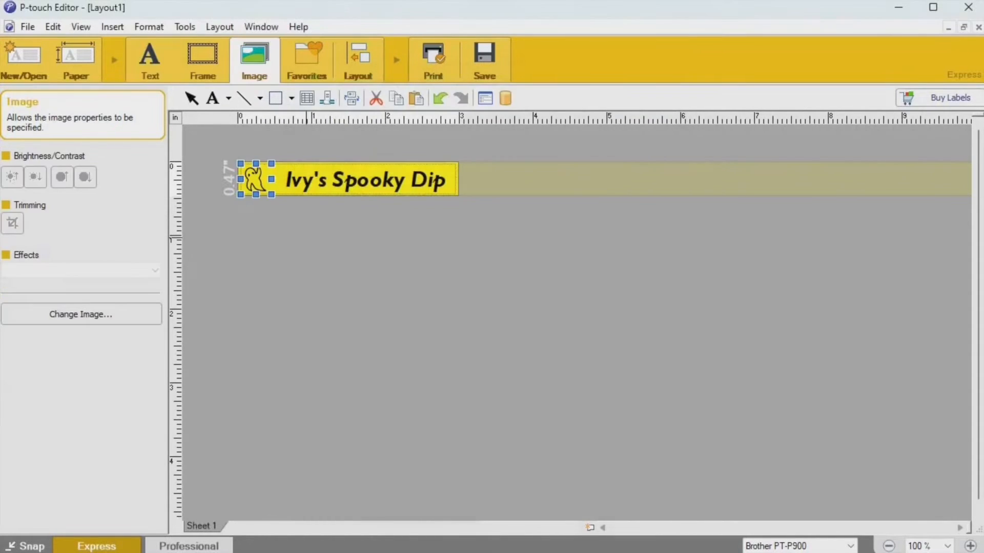
key(Escape)
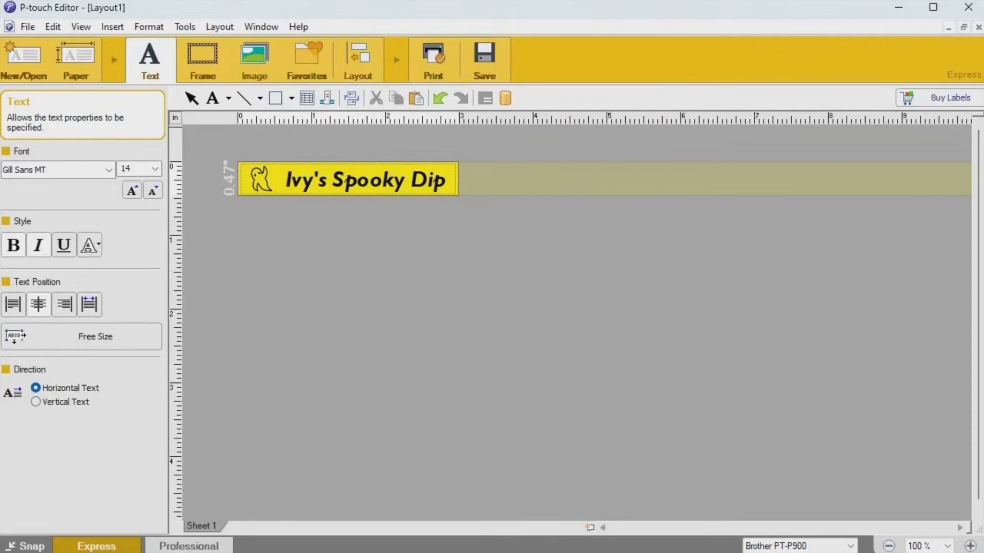
Print the label with the ghost image.
click(433, 59)
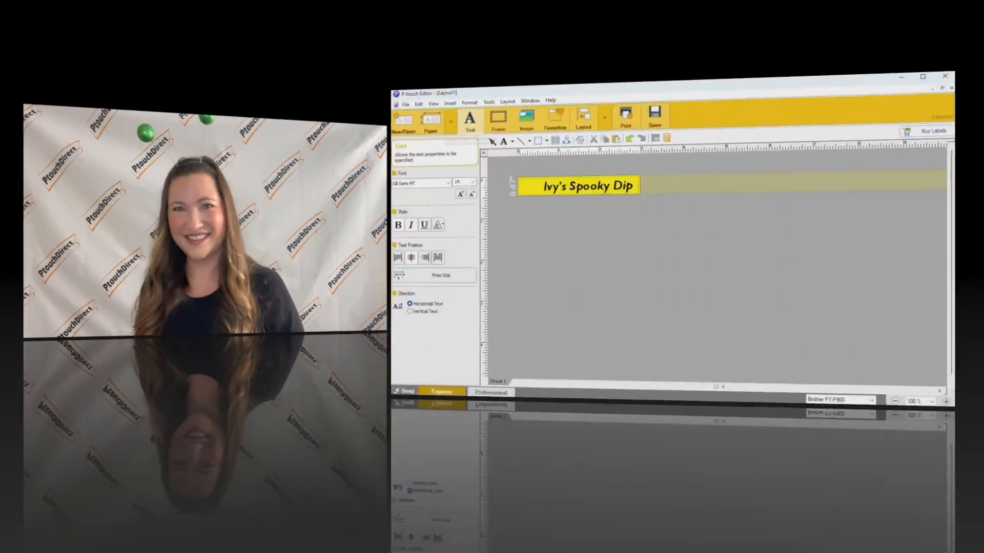
Insert the pumpkin wearing a witch hat, clip art 27 from DP_Seasons, at the left end of the label.
click(450, 104)
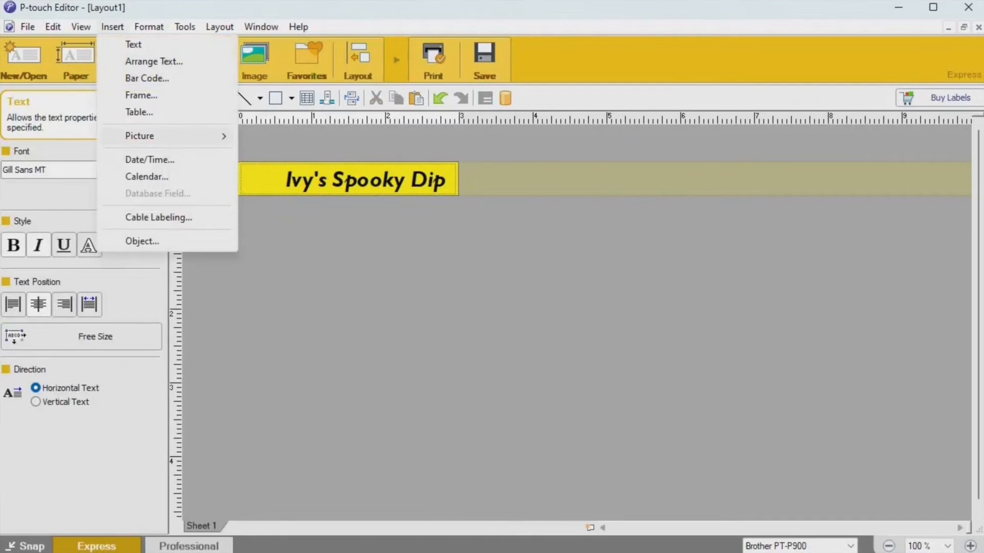
mouse_move(164, 135)
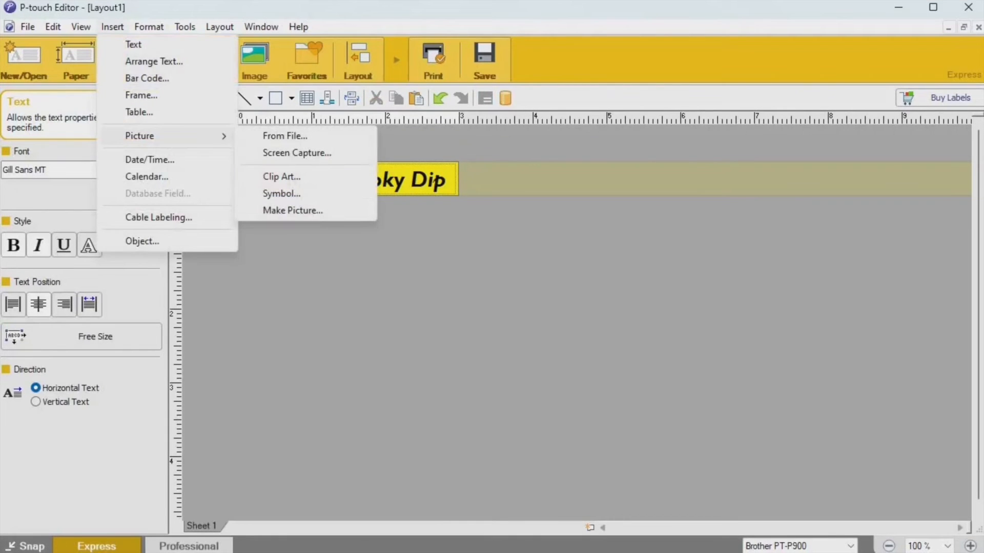
click(281, 176)
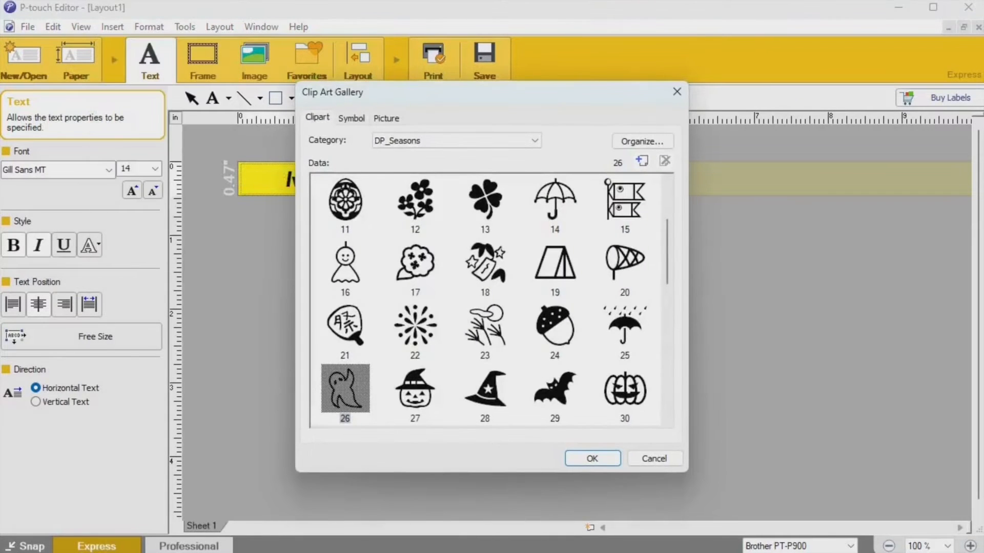
click(416, 389)
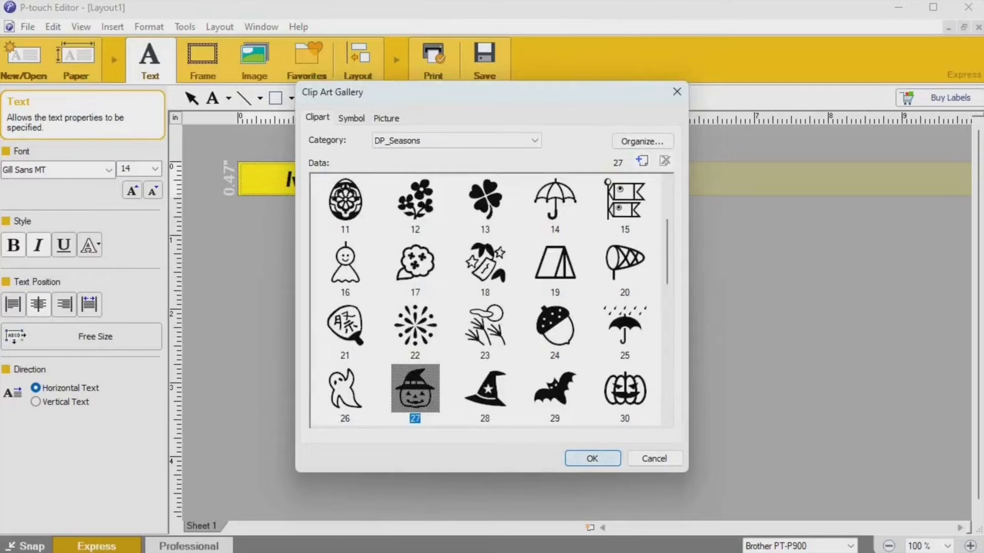
key(Return)
Replace the label text with "Pumpkin Spice".
click(310, 180)
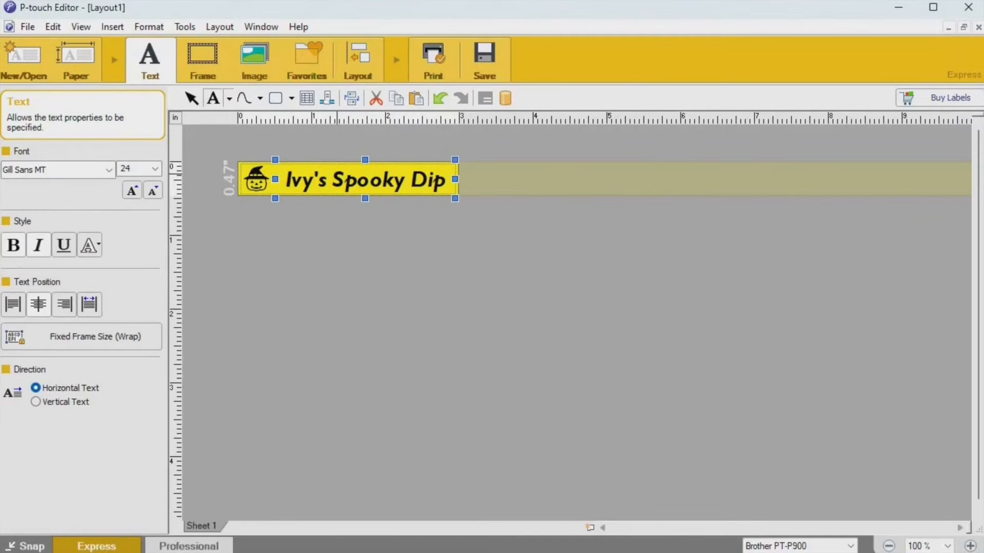
double_click(322, 179)
drag(285, 180, 447, 180)
text(Pu)
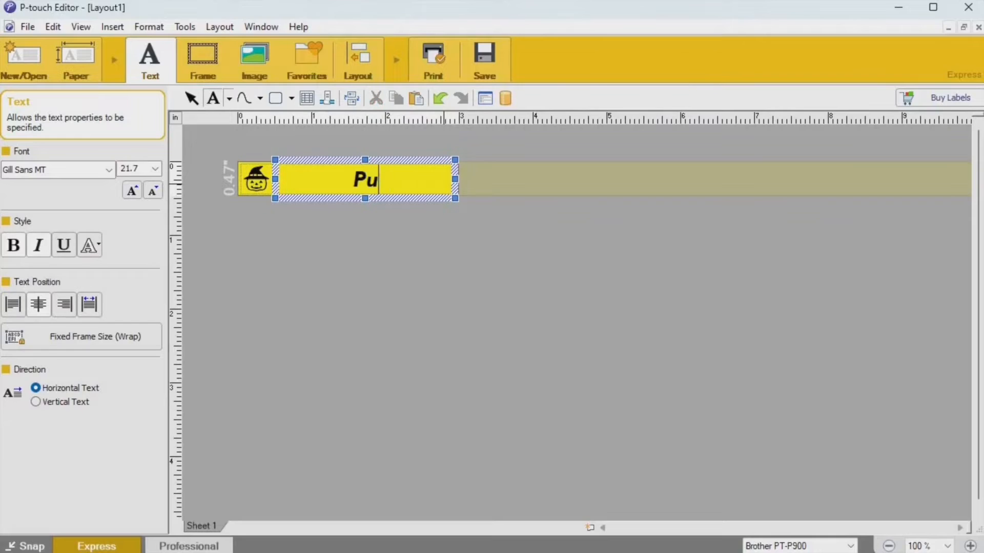
text(mpkin Spice)
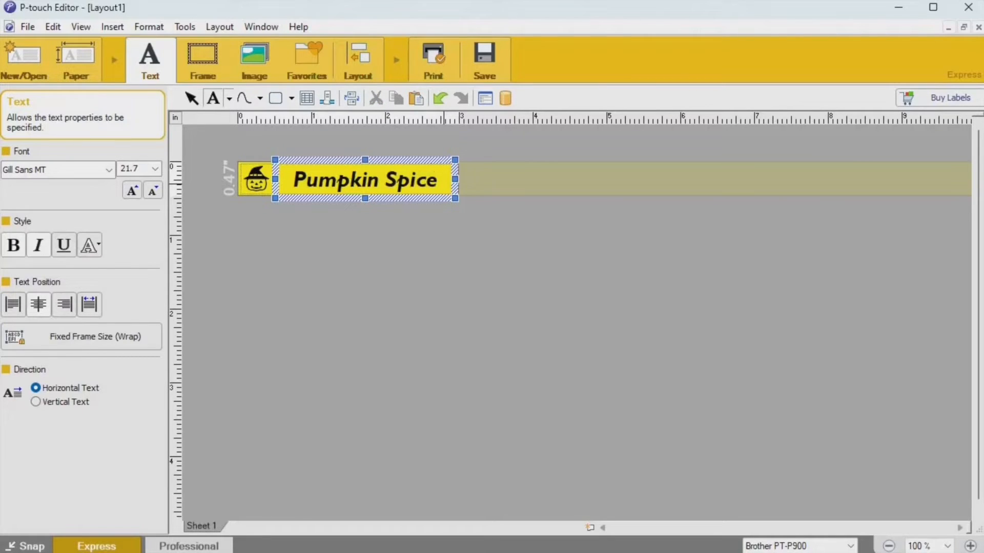
Narrow the "Pumpkin Spice" text frame from its right edge to about 2 inches wide, leaving space at the label's end.
click(344, 223)
click(368, 180)
drag(455, 179, 410, 178)
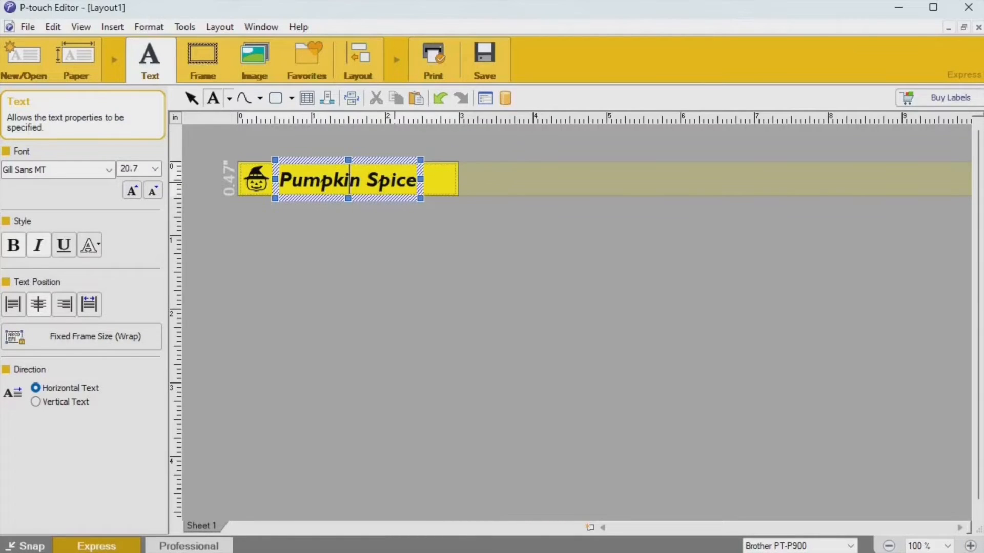
click(431, 178)
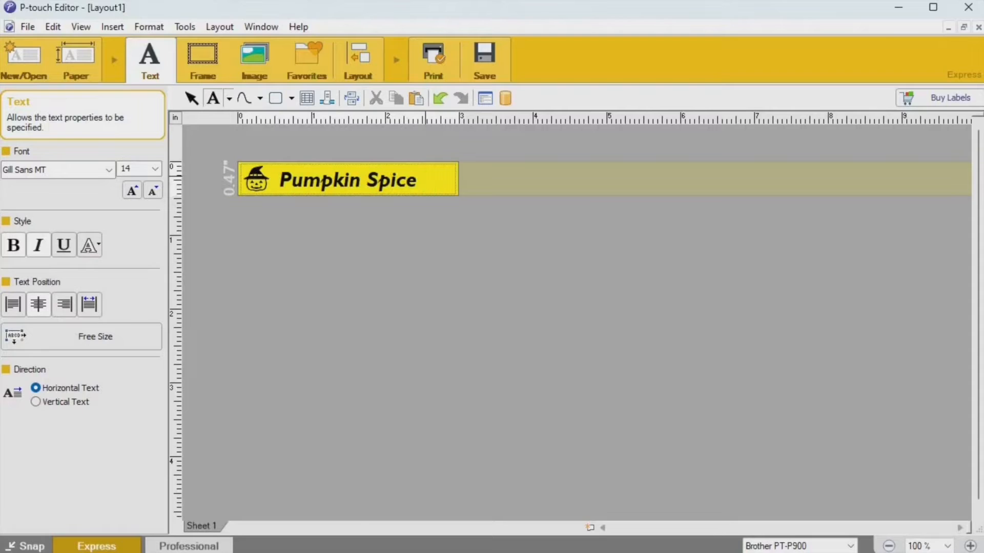
Insert the carved pumpkin, clip art 30 from DP_Seasons, and place it after the text at the label's right end.
click(112, 27)
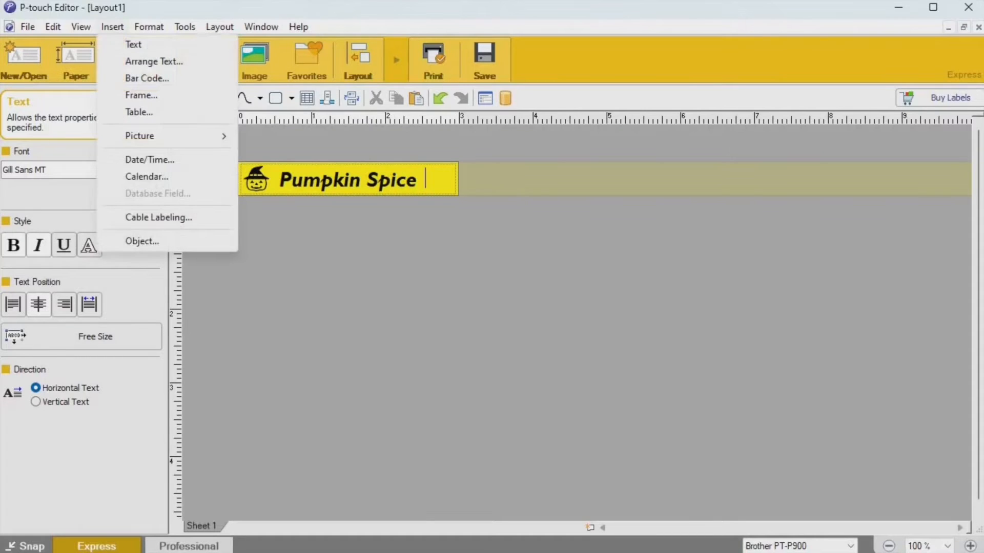
mouse_move(140, 136)
click(282, 176)
click(624, 389)
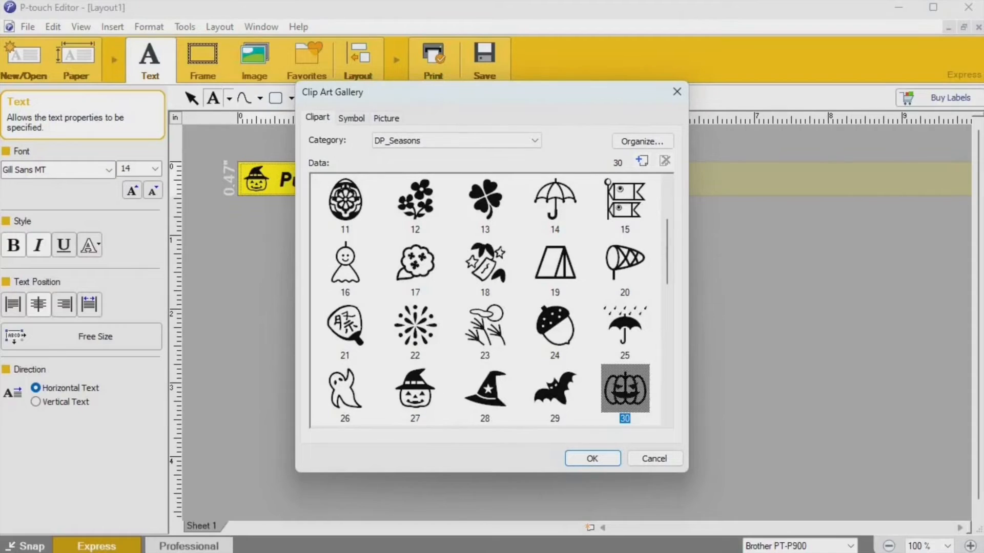
key(Return)
drag(432, 179, 438, 179)
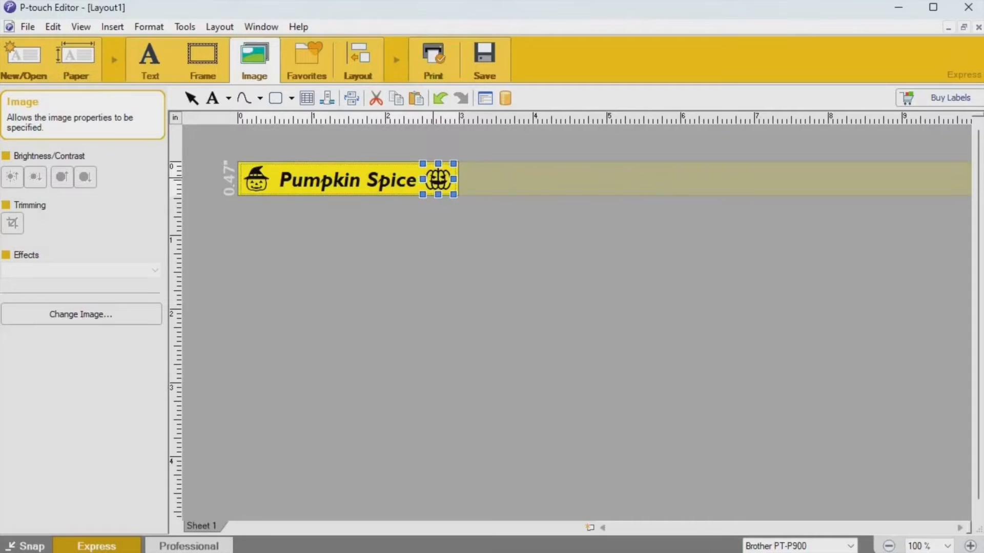
click(398, 209)
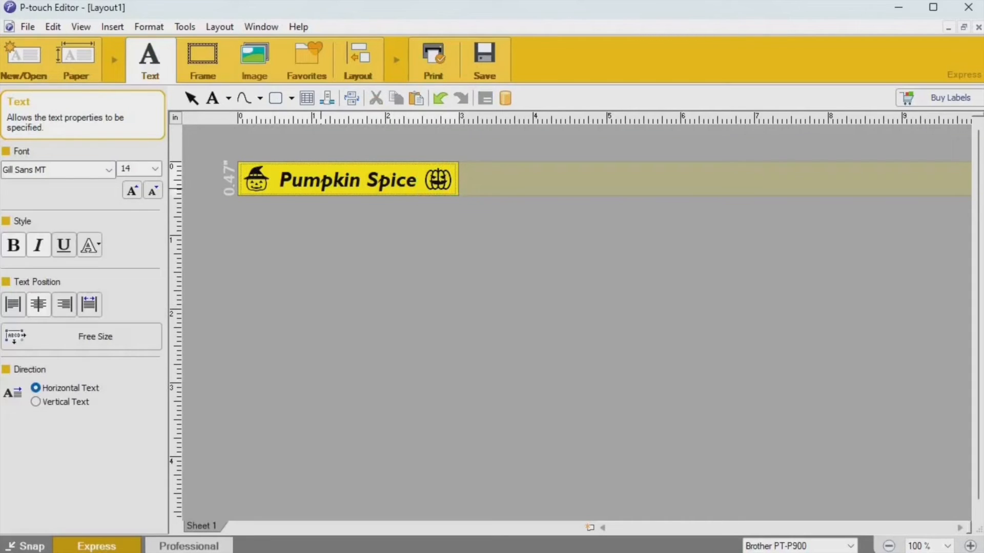
Print one copy of the "Pumpkin Spice" label.
click(433, 56)
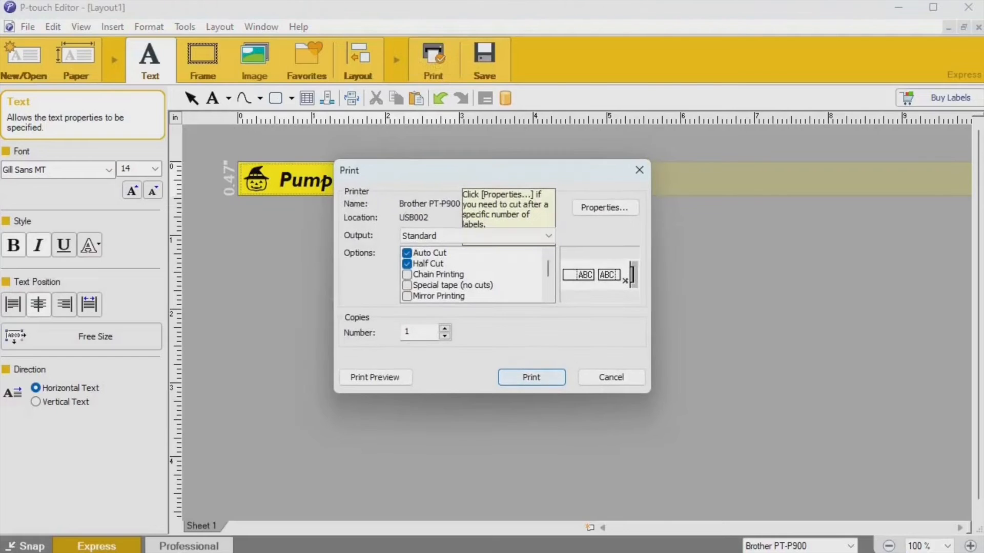
key(Return)
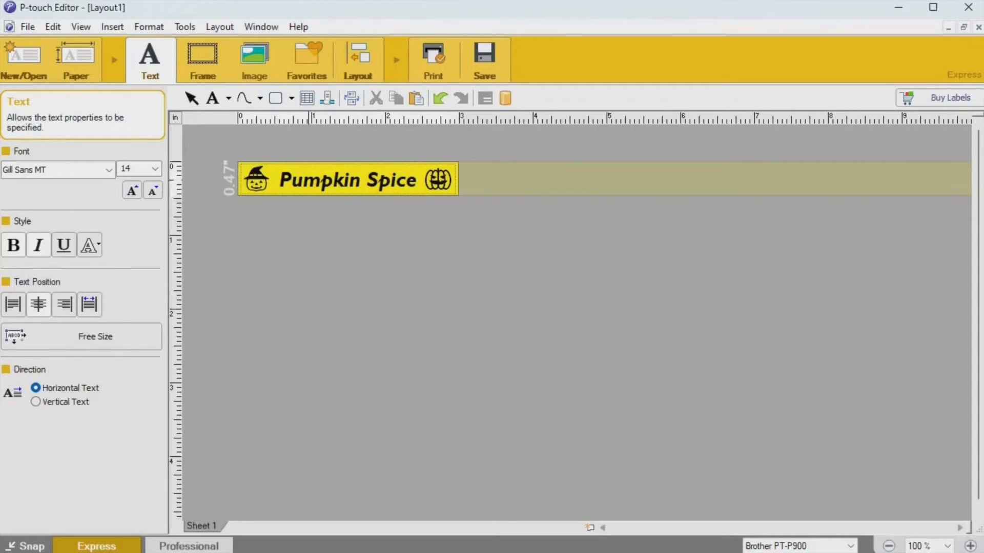
Delete all the "Pumpkin Spice" text from the label, keeping both pumpkin images.
click(309, 180)
double_click(307, 181)
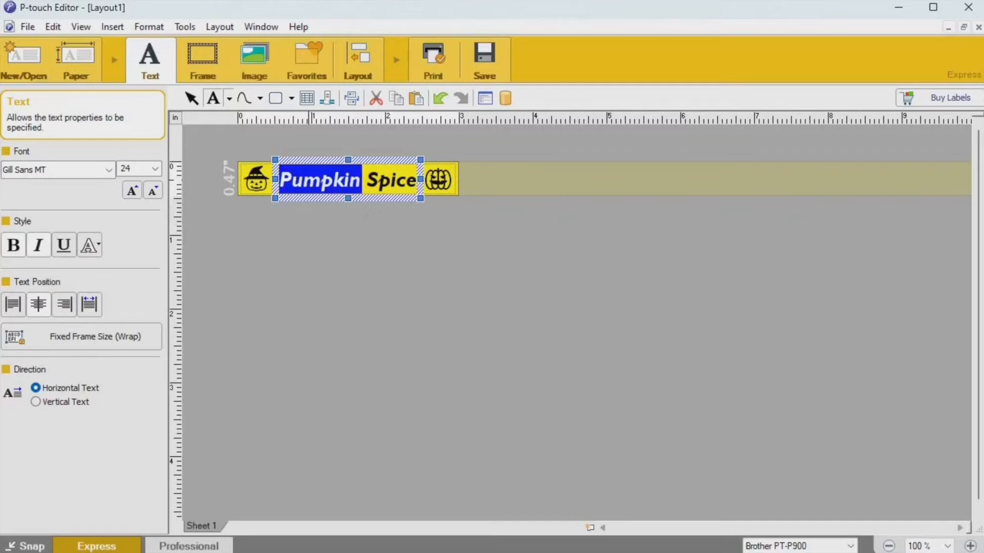
key(Delete)
key(shift+End)
key(Delete)
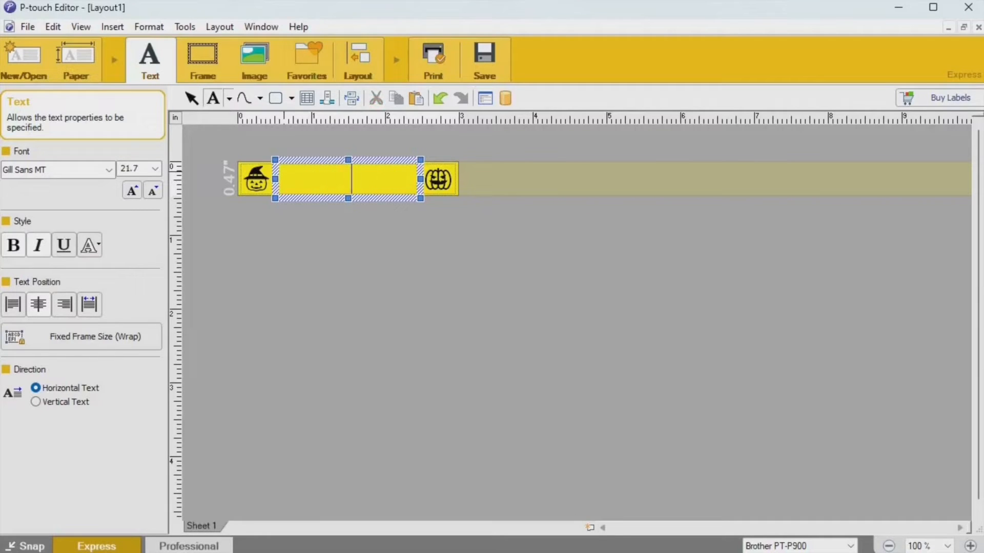
click(276, 230)
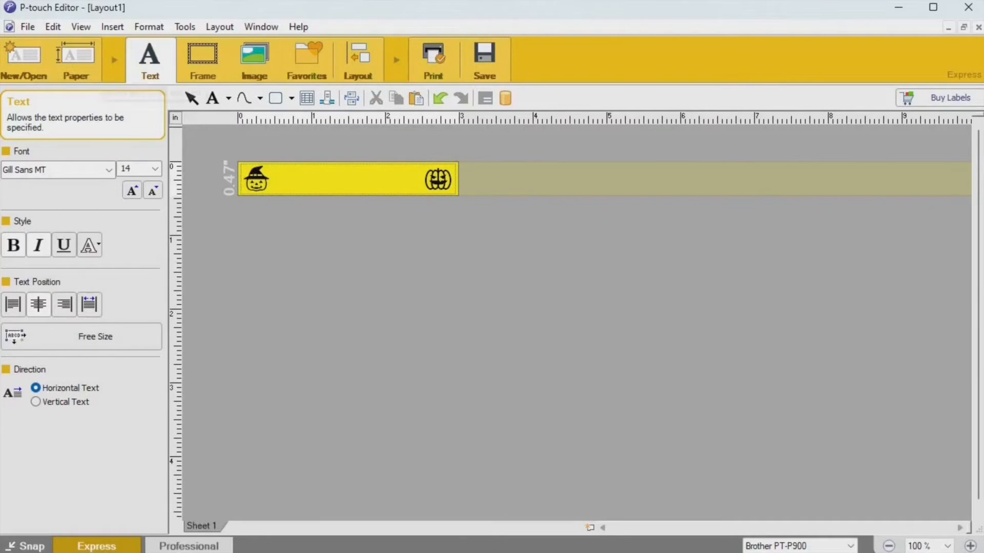
Insert the ghost, clip art 26 from DP_Seasons, and place it just right of the pumpkin with the hat.
click(113, 25)
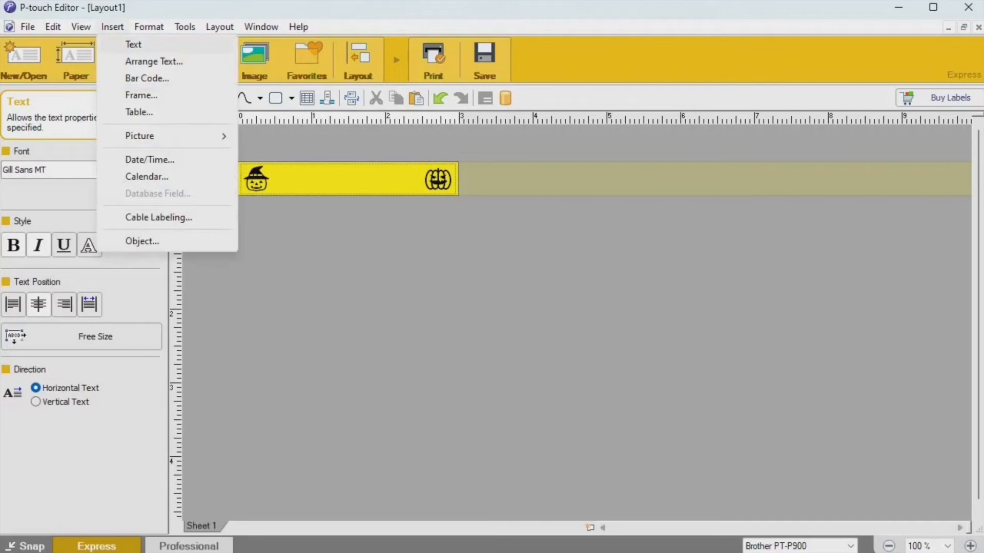
mouse_move(154, 136)
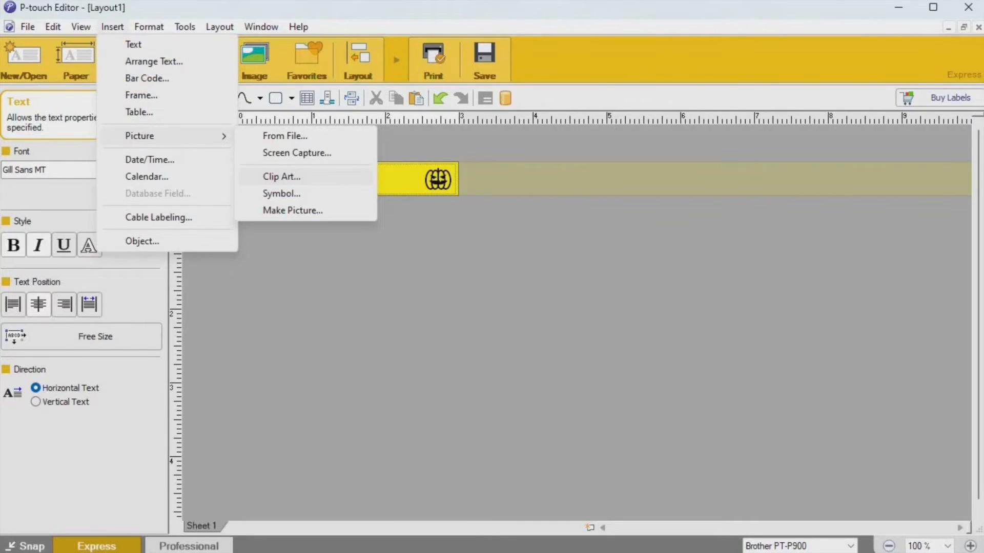
click(281, 176)
click(345, 389)
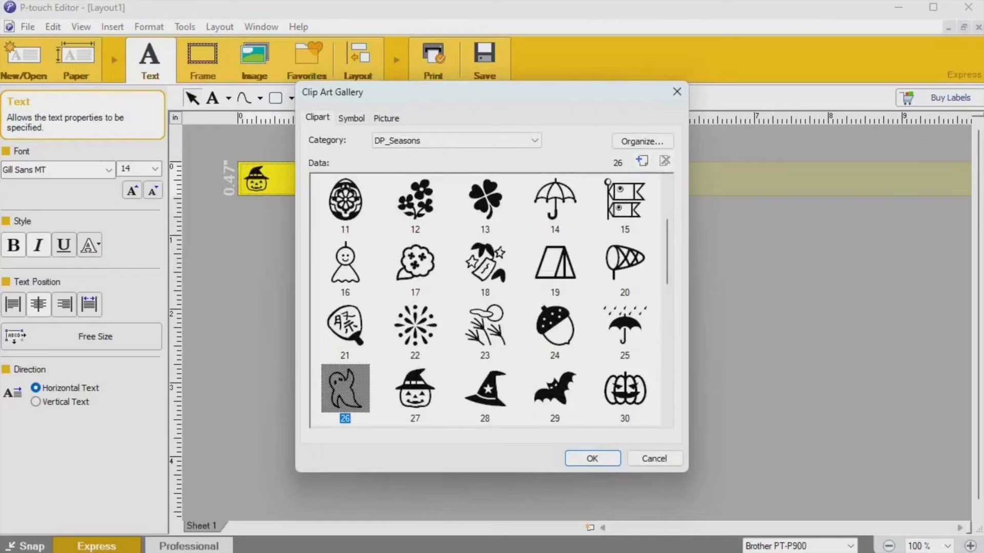
key(Return)
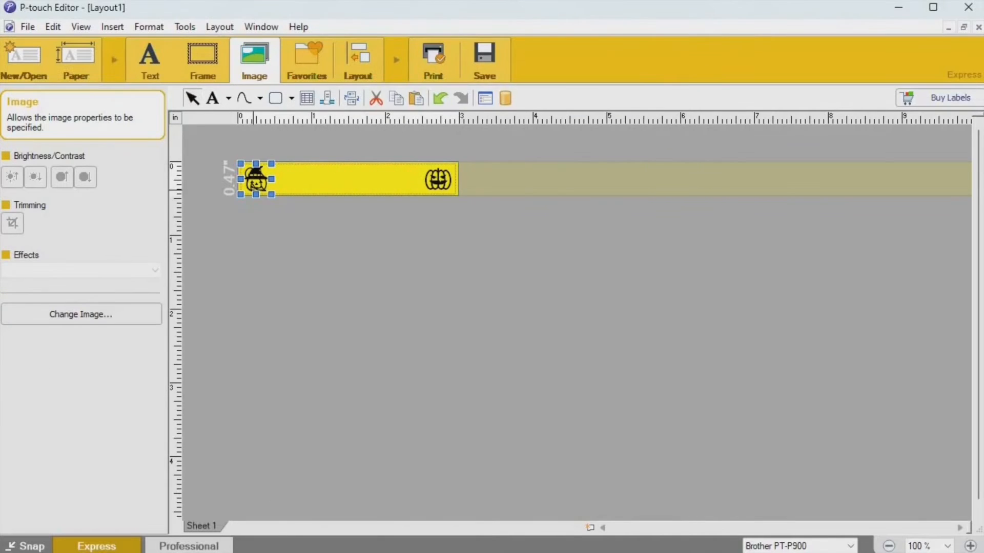
drag(281, 179, 284, 180)
click(287, 227)
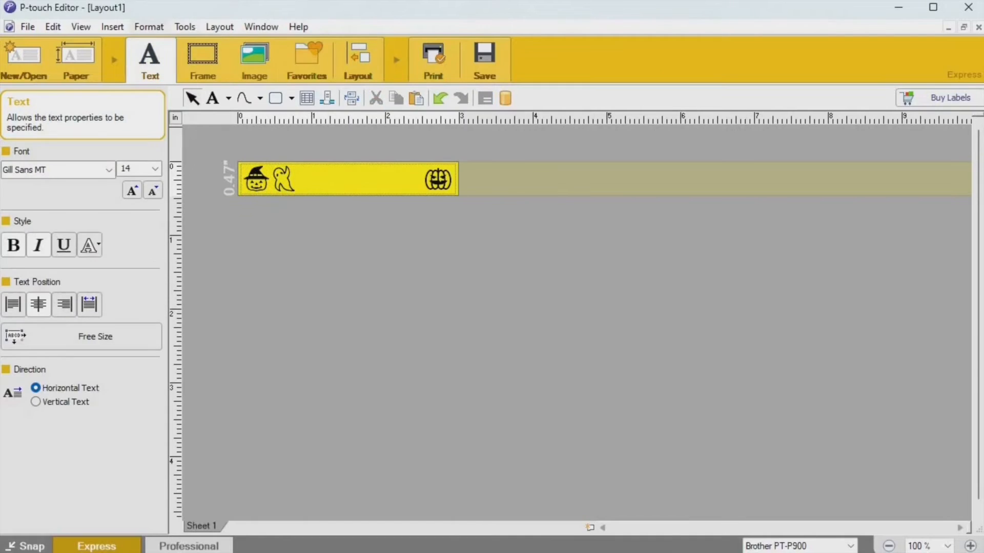
Insert the witch hat, clip art 28 from DP_Seasons, and place it just right of the ghost.
click(112, 27)
mouse_move(148, 136)
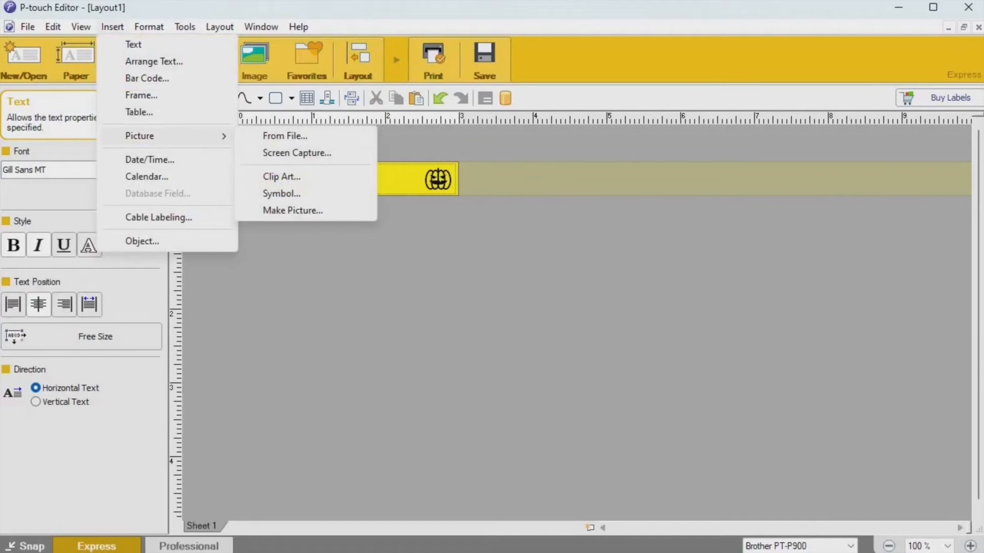
click(282, 177)
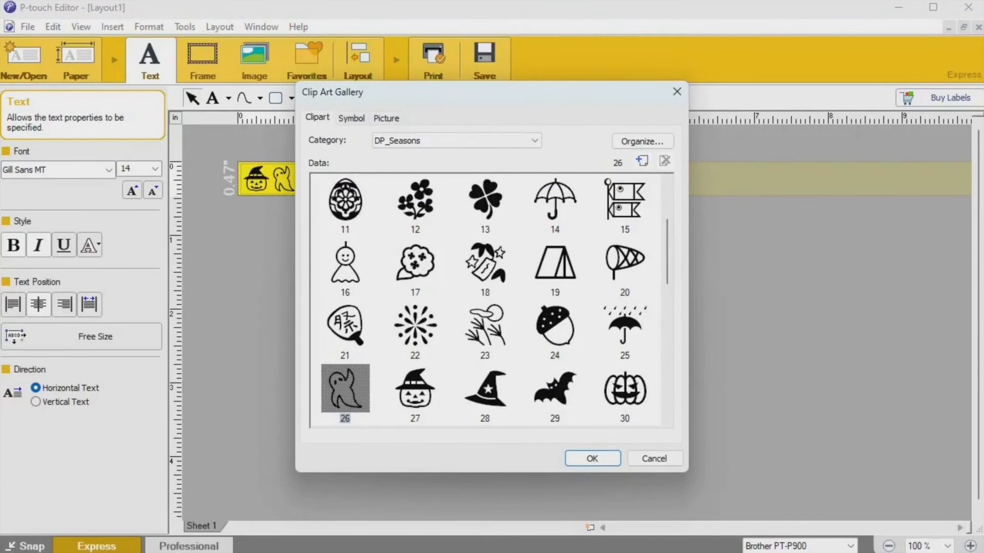
click(484, 390)
click(593, 458)
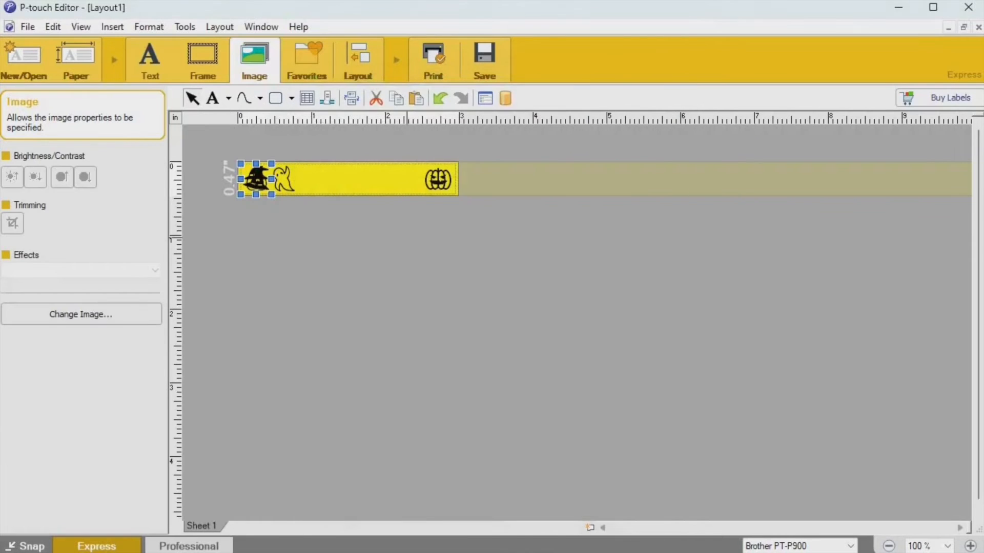
drag(256, 179, 313, 181)
click(341, 234)
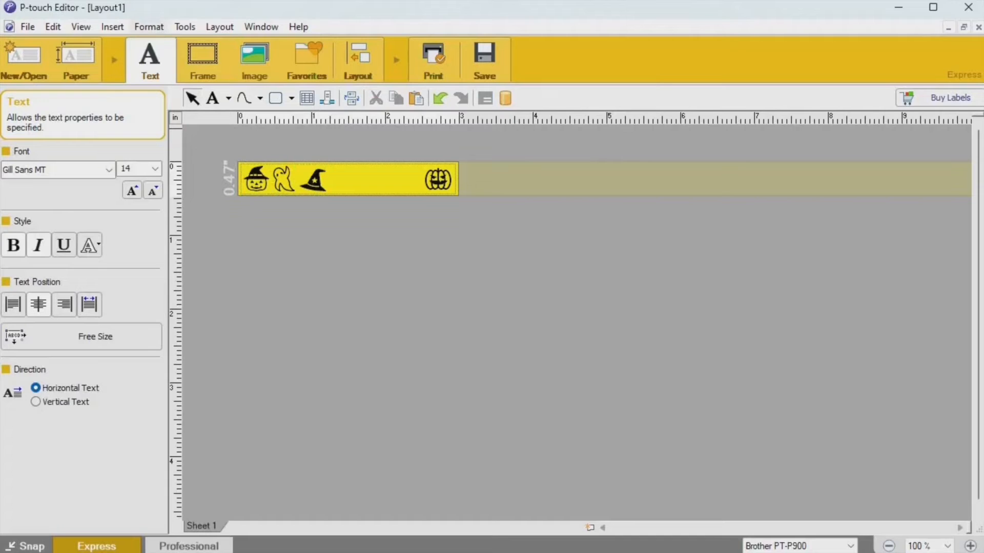
Insert the bat, clip art 29 from DP_Seasons, and place it just right of the witch hat.
click(112, 27)
mouse_move(140, 136)
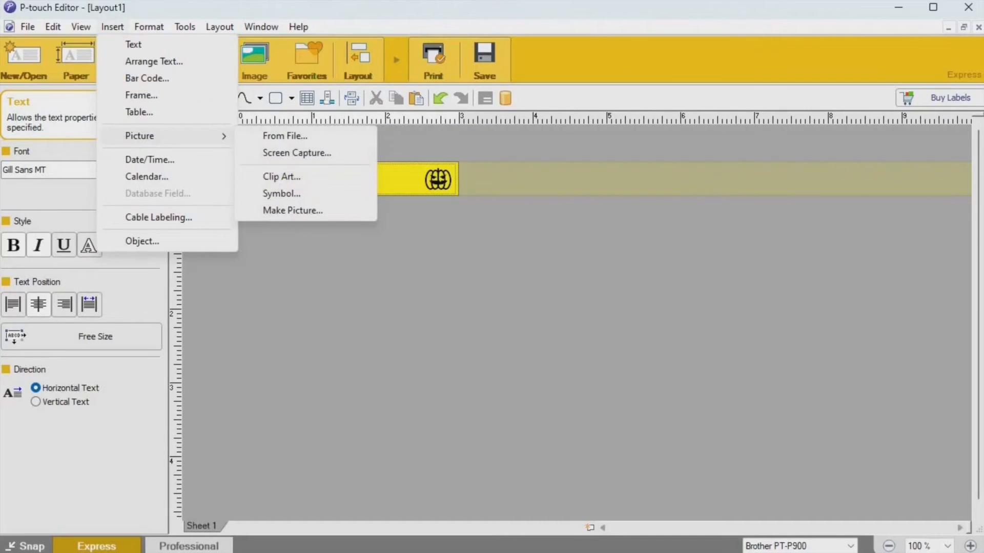
click(281, 176)
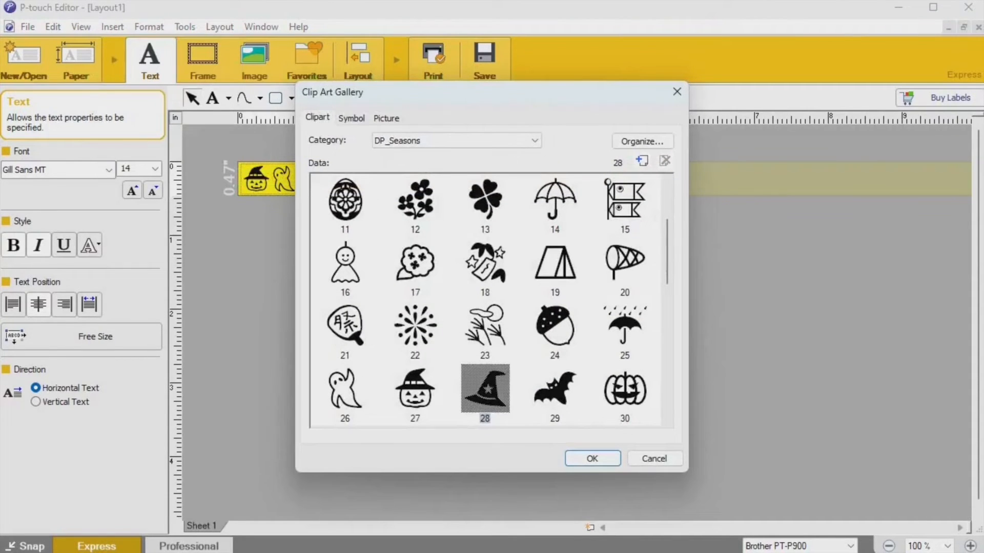
click(555, 389)
click(593, 459)
drag(253, 182, 345, 183)
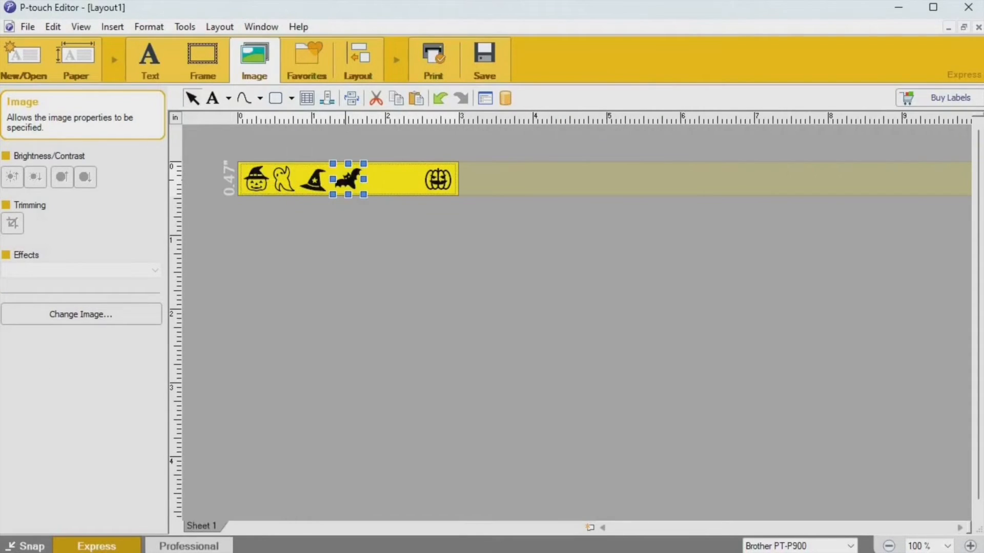
Insert the grim reaper, clip art 31 from DP_Seasons, and place it just right of the bat.
key(alt+i)
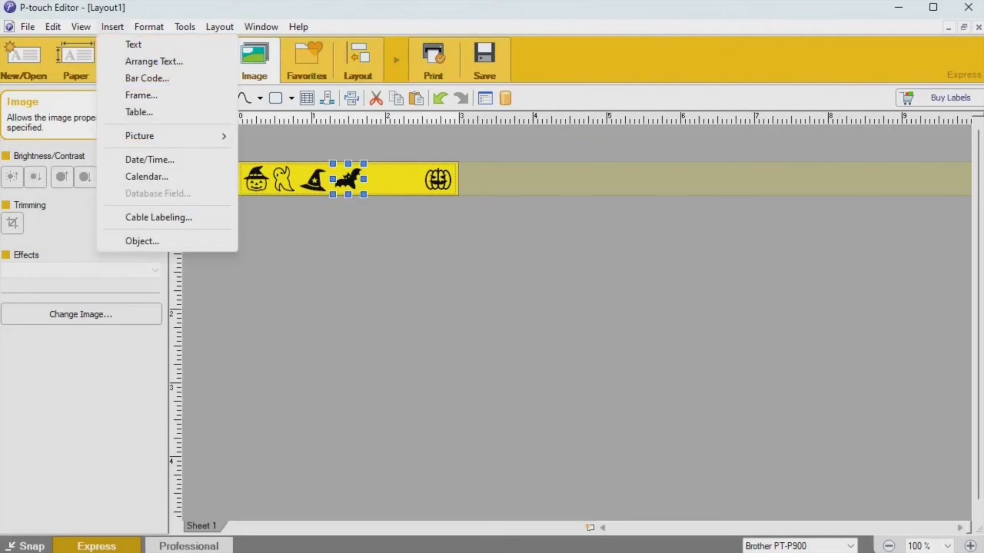
key(Right)
key(Down)
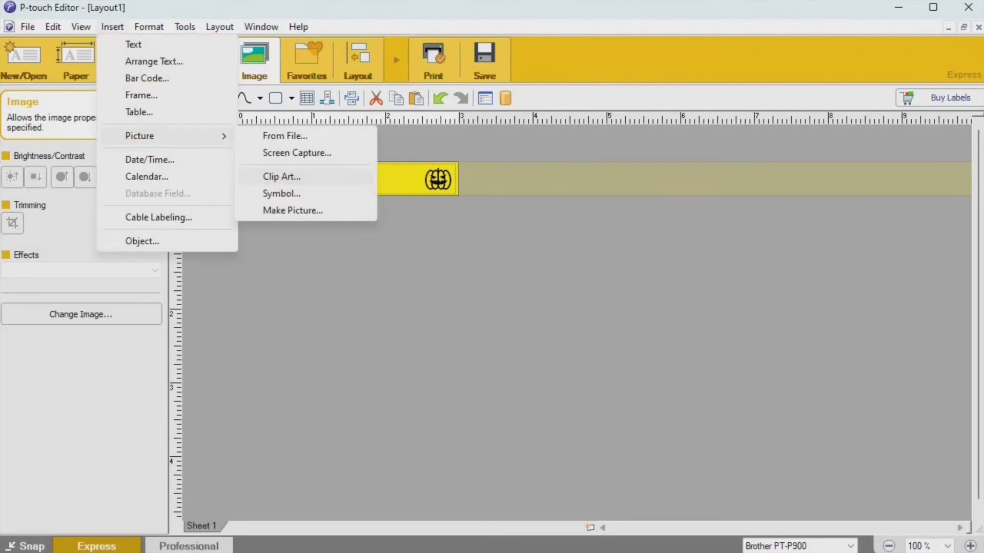
key(Return)
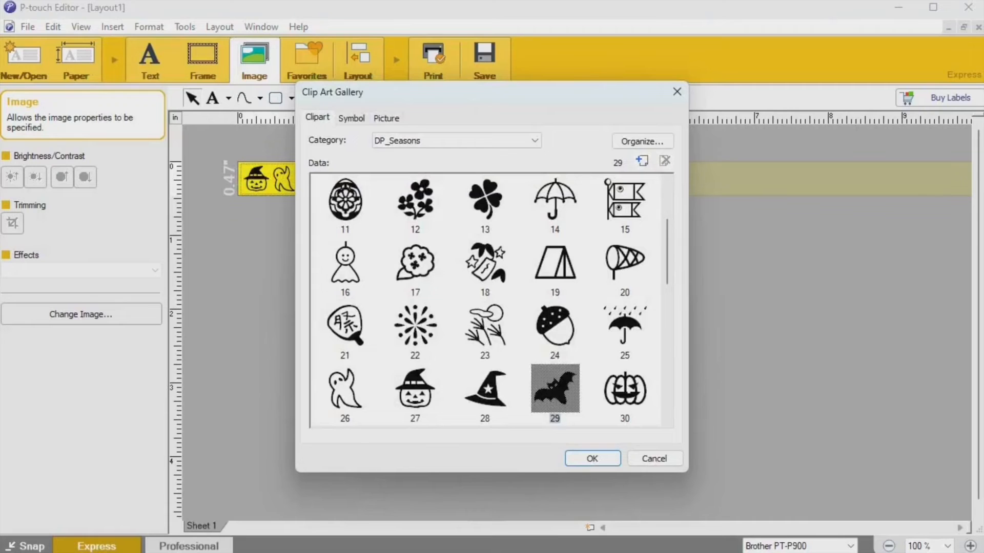
scroll(491, 300, down, 1)
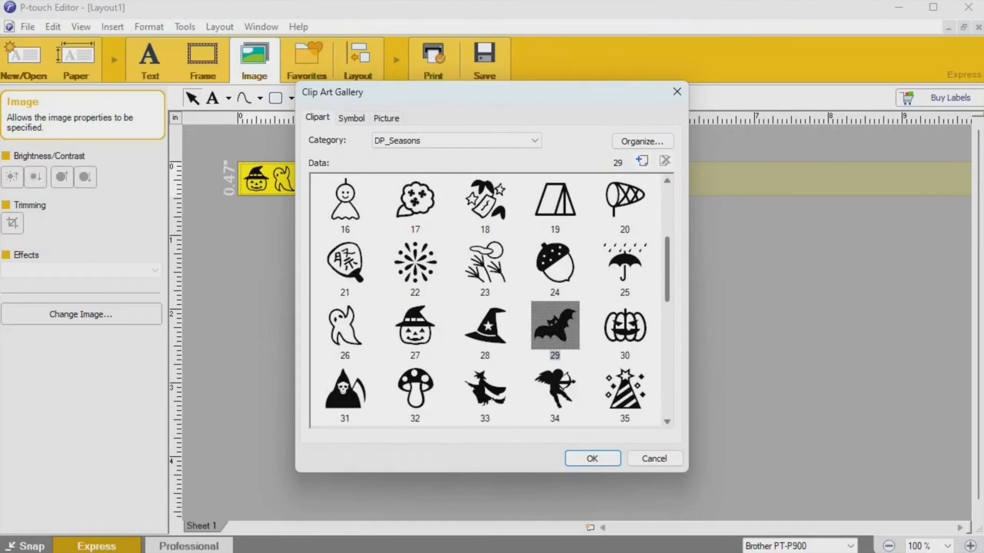
click(345, 389)
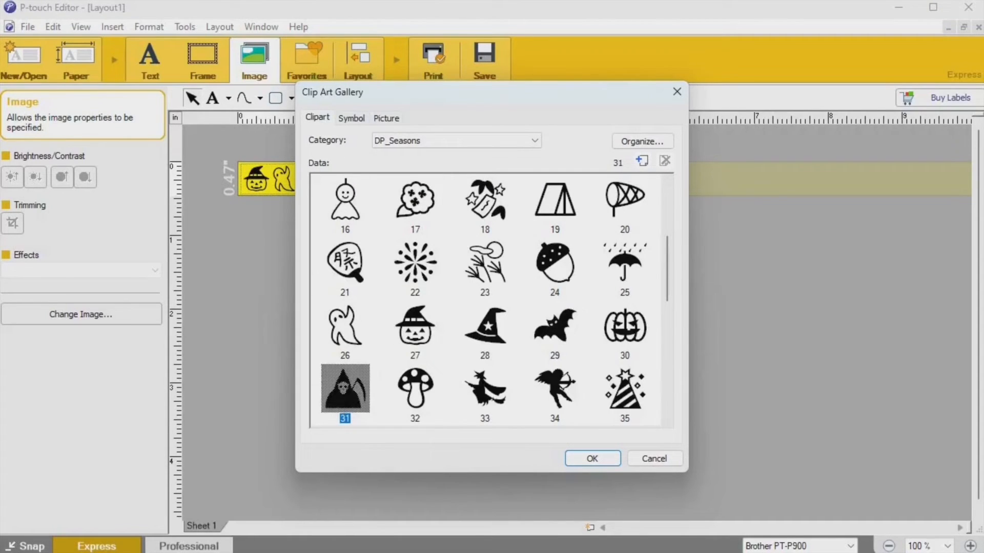
key(Return)
drag(256, 179, 380, 180)
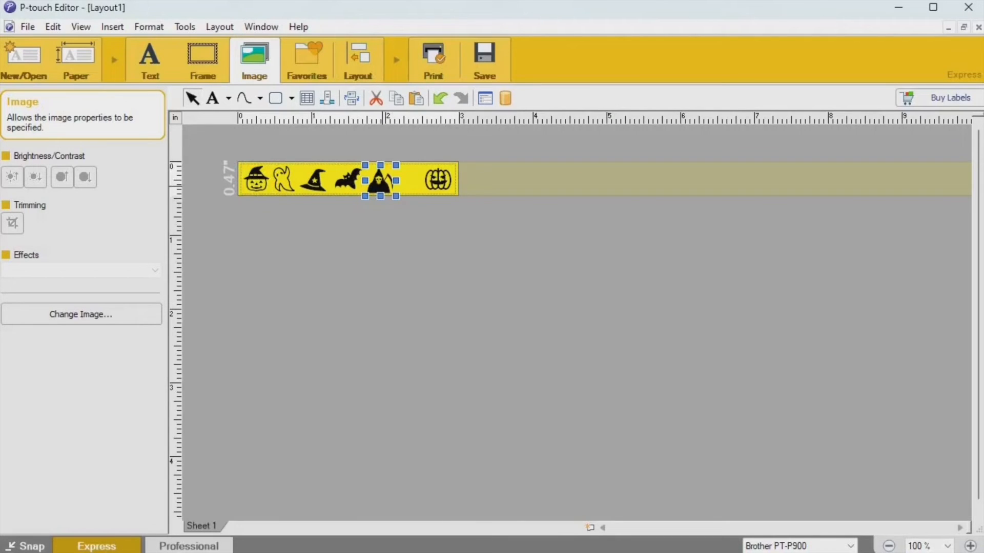
click(385, 200)
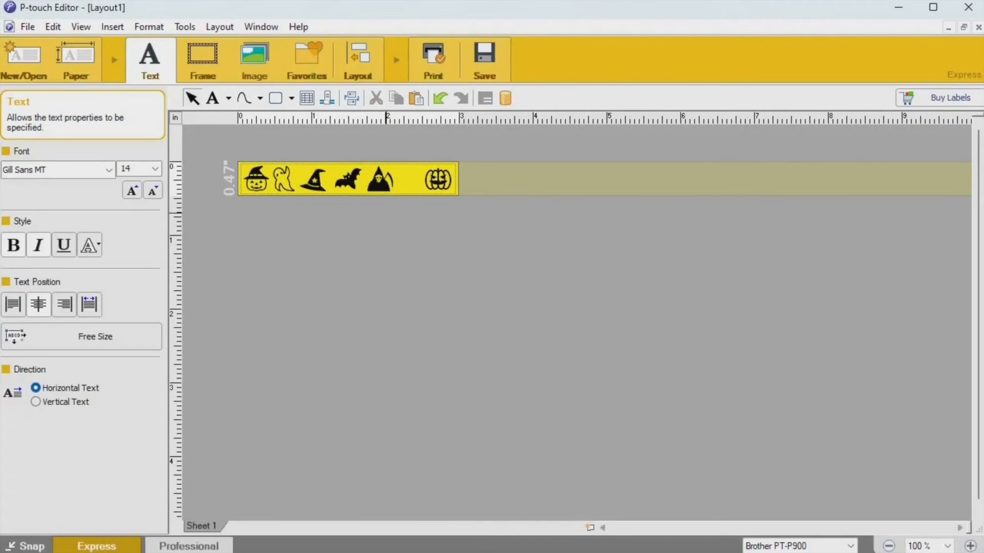
Nudge the hatless pumpkin toward the label's right end and insert the flying witch, clip art 33 from DP_Seasons, between the grim reaper and that pumpkin.
click(435, 178)
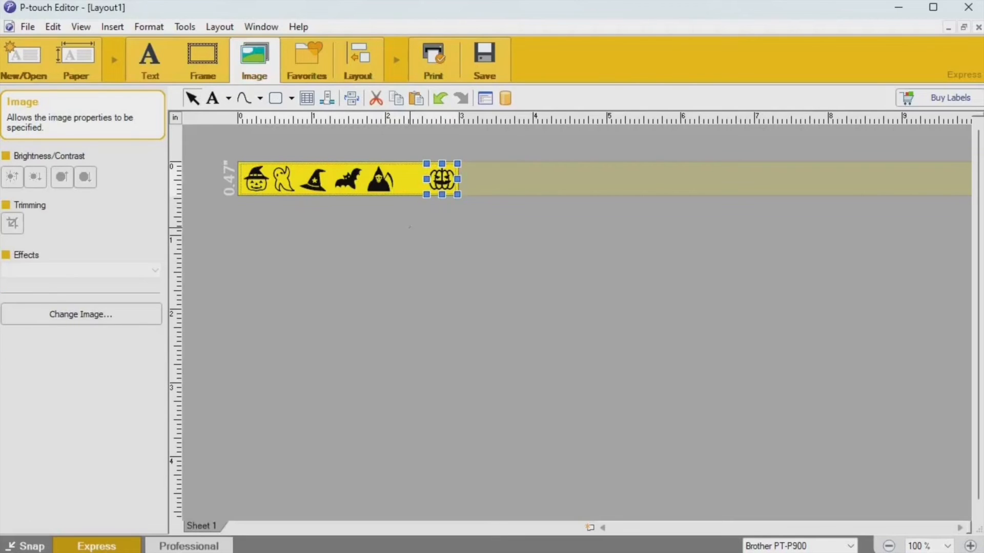
click(410, 227)
click(112, 27)
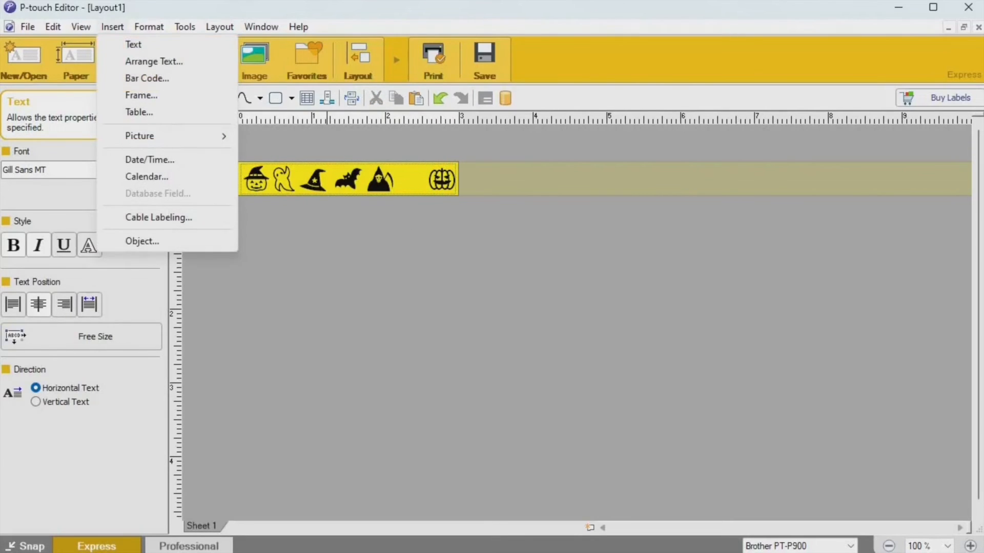
mouse_move(139, 136)
click(298, 177)
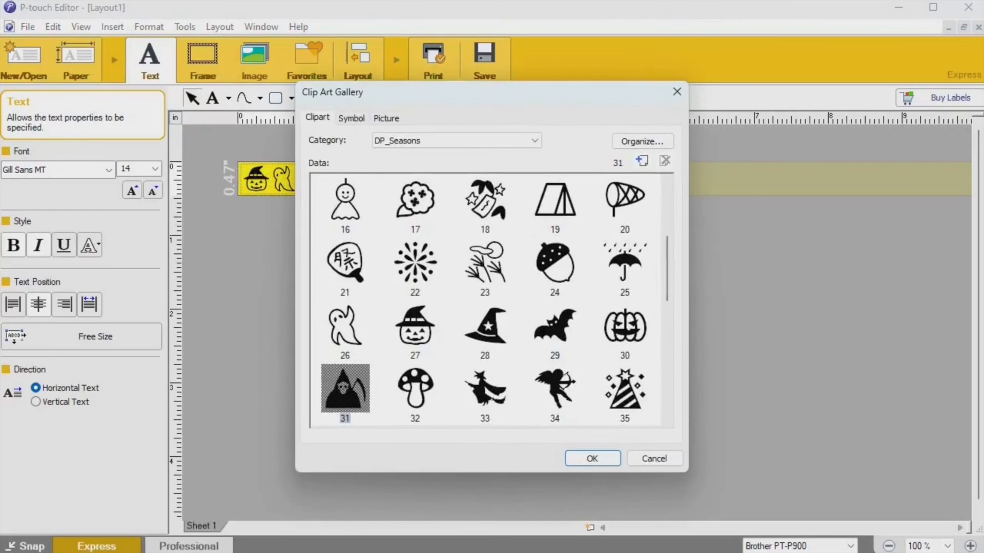
click(485, 389)
key(Return)
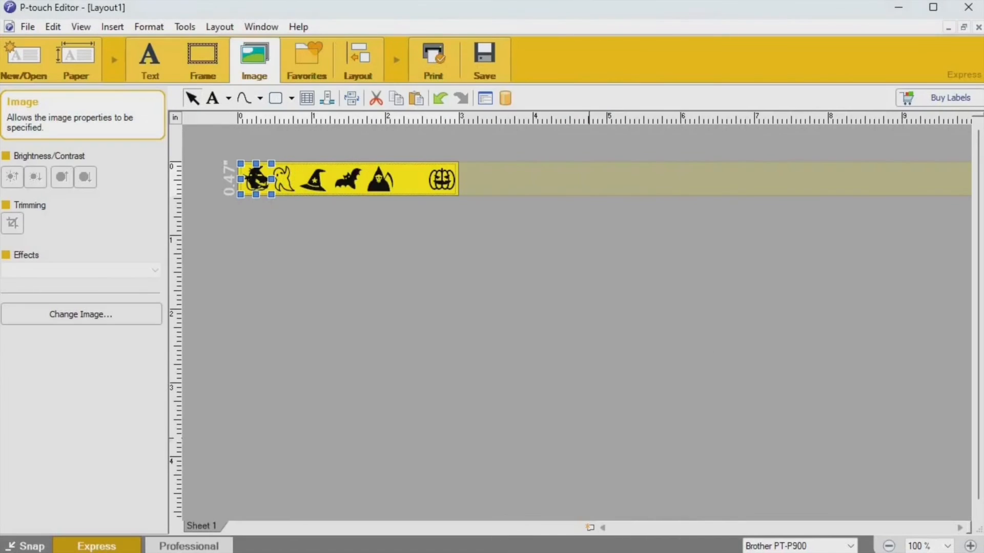
drag(293, 185, 411, 184)
click(410, 234)
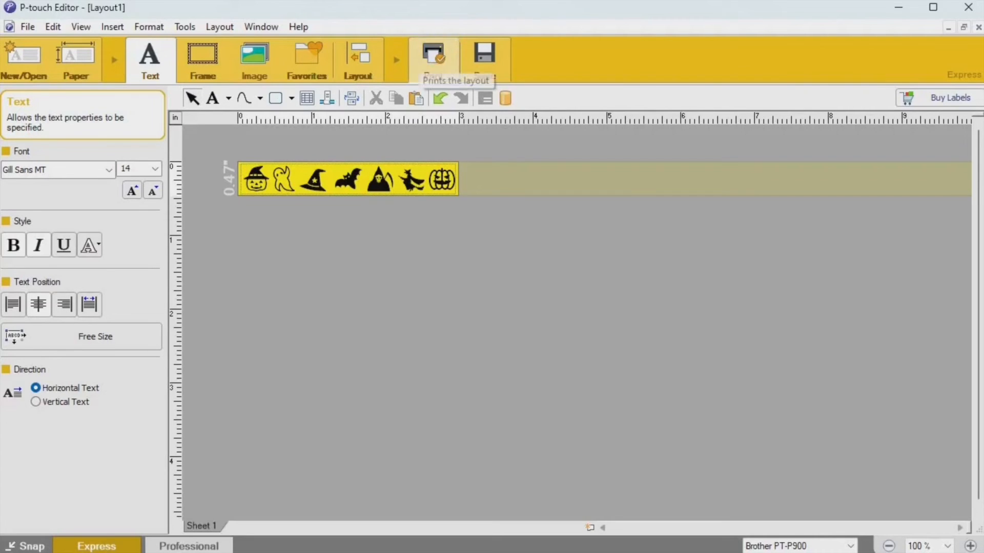
Print one copy of the Halloween clip art label with Standard output, Auto Cut and Half Cut.
click(433, 59)
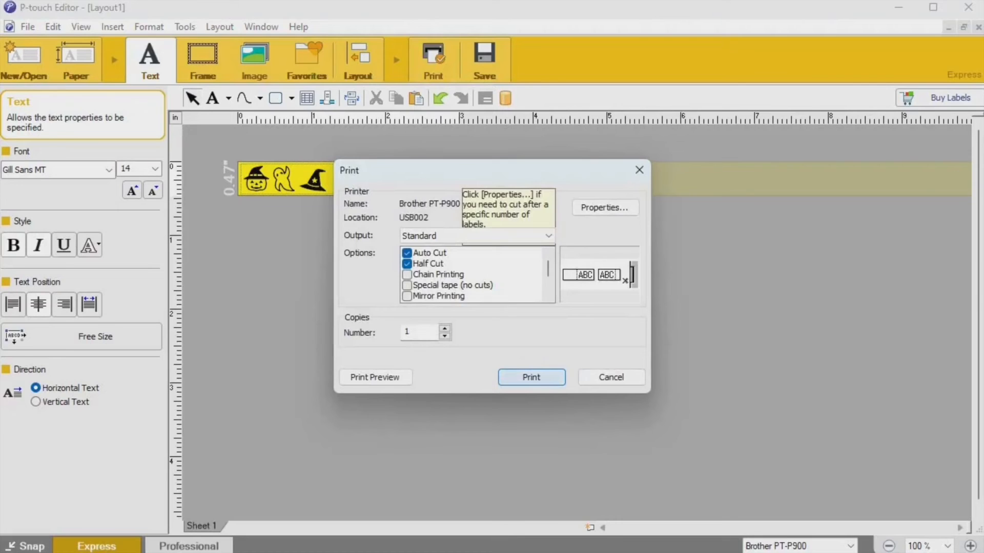
click(531, 377)
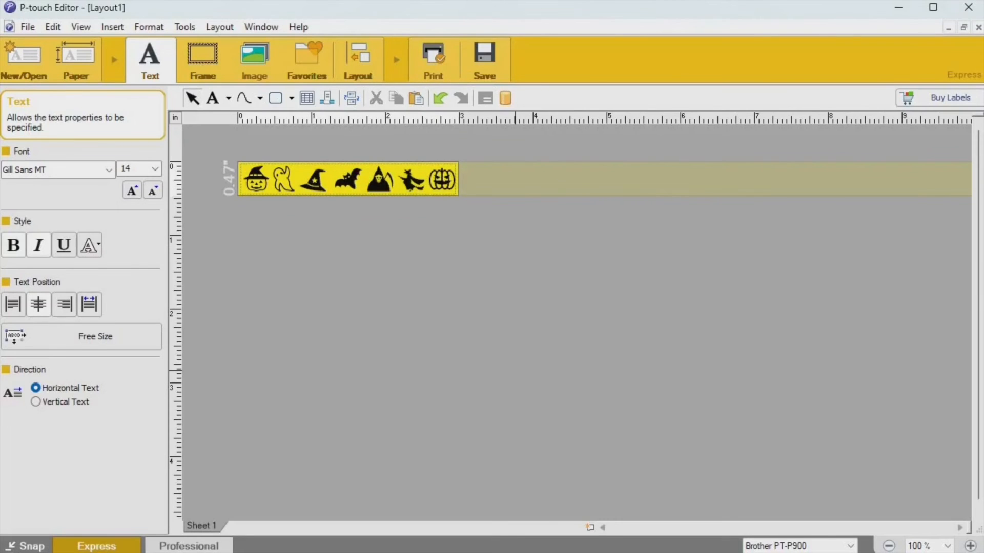